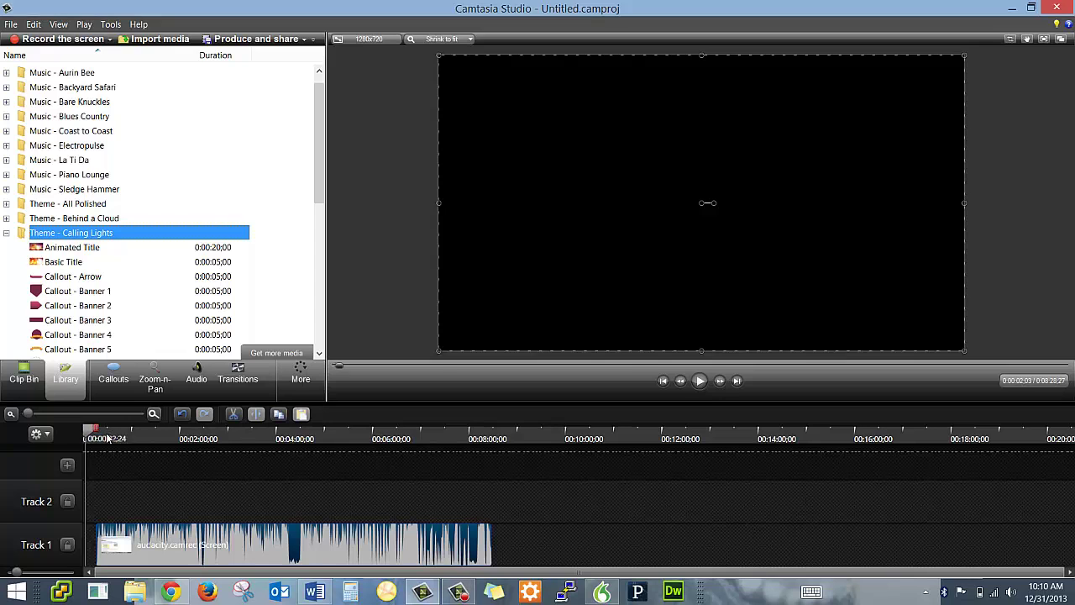
Preview the audacity recording from about 1:15 and pause it at 1:18.
drag(88, 432, 145, 433)
click(700, 381)
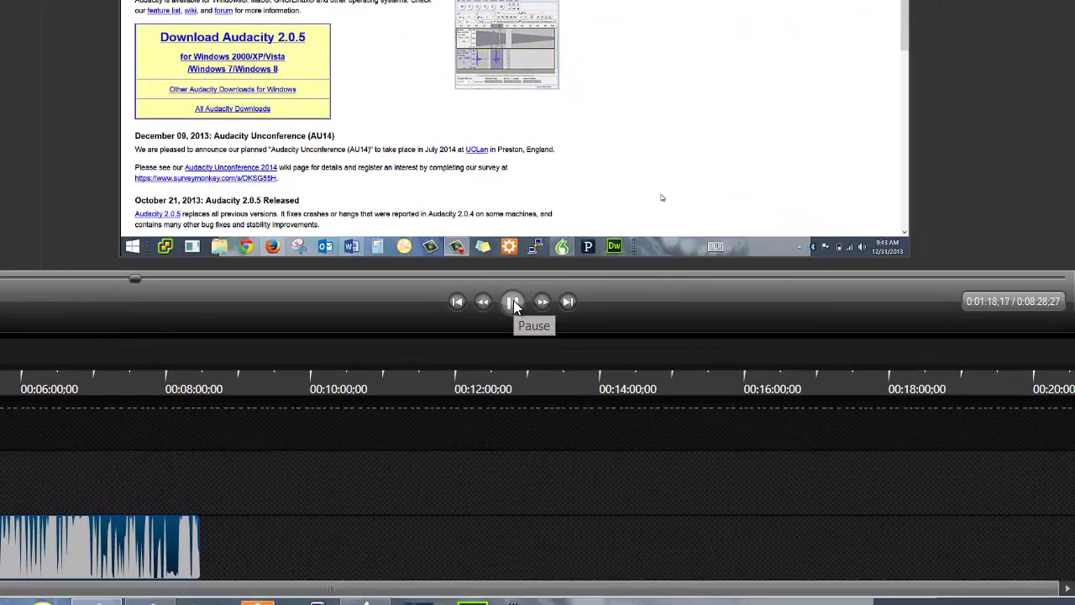
click(513, 302)
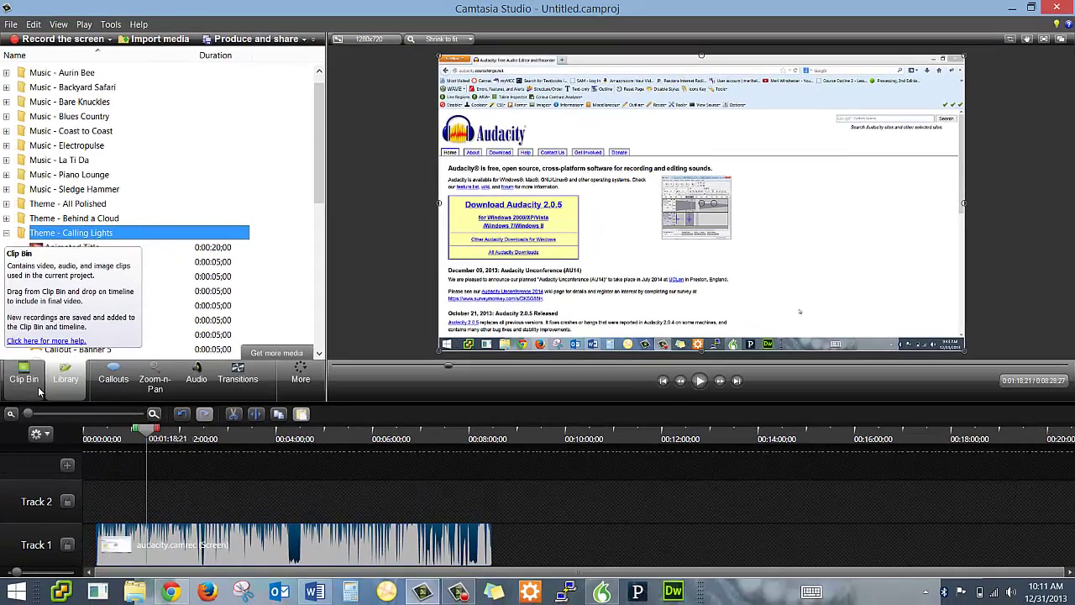
Show the clip bin holding the audacity.camrec and dragon.camrec recordings.
click(38, 388)
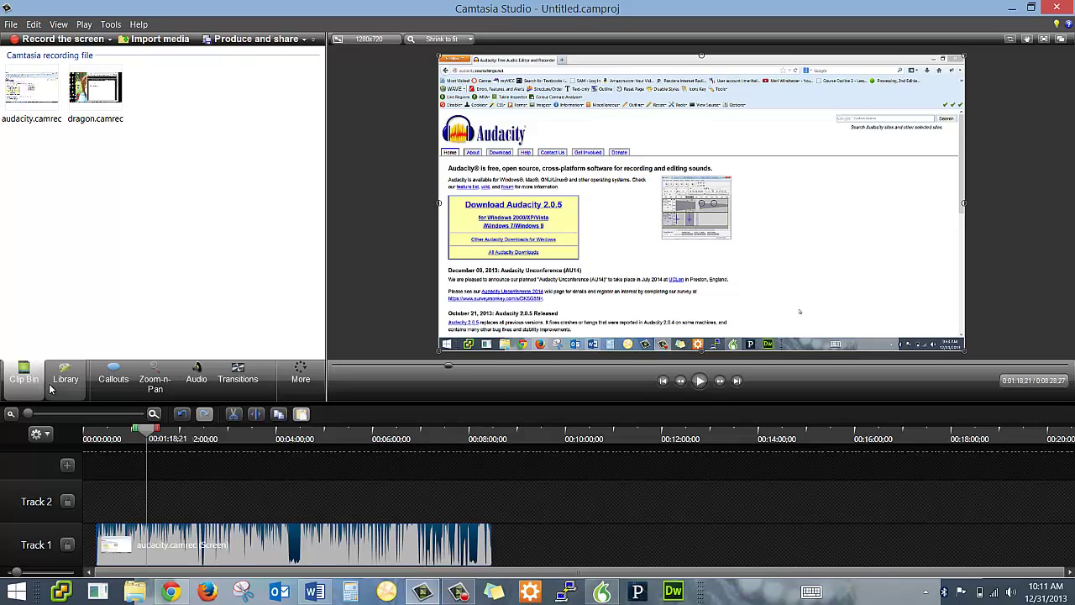
click(187, 395)
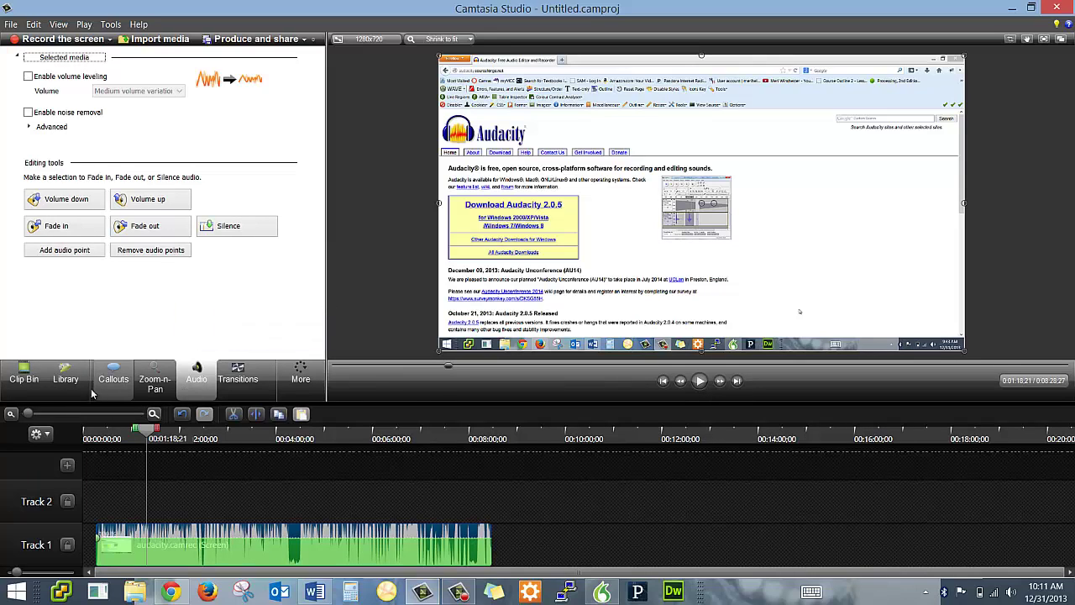
click(40, 392)
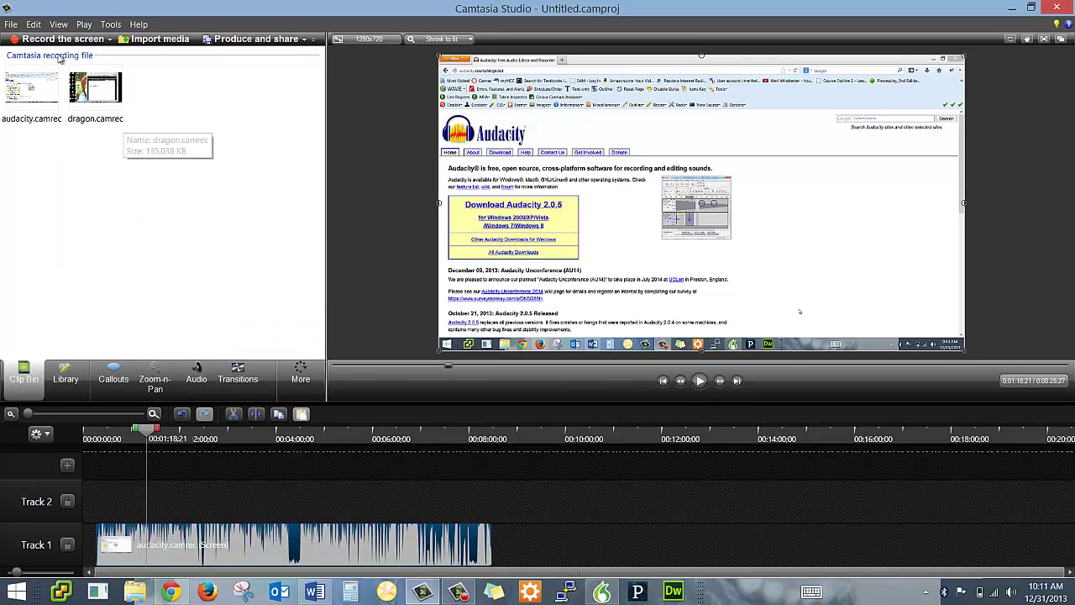
Import DGM Opener 1.mp3 from the Music folder into the clip bin.
click(11, 24)
mouse_move(34, 24)
click(40, 46)
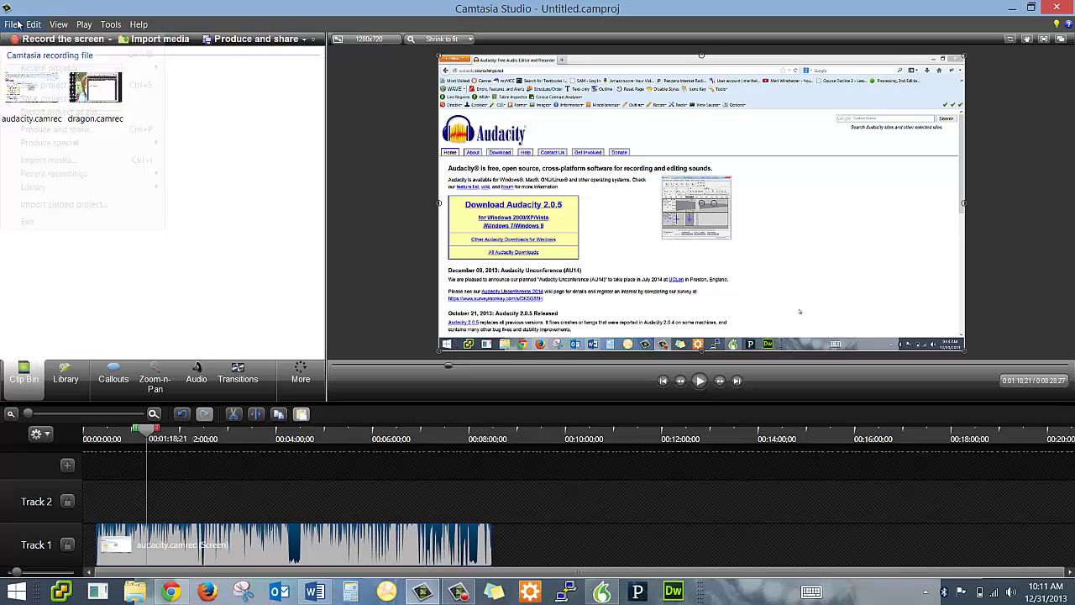
click(11, 24)
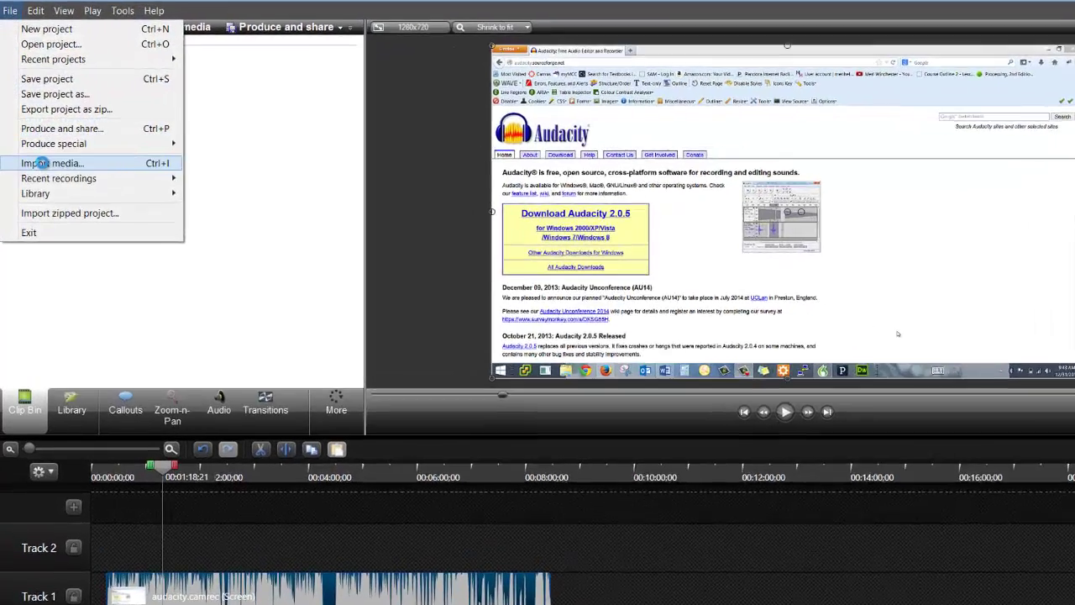
click(44, 160)
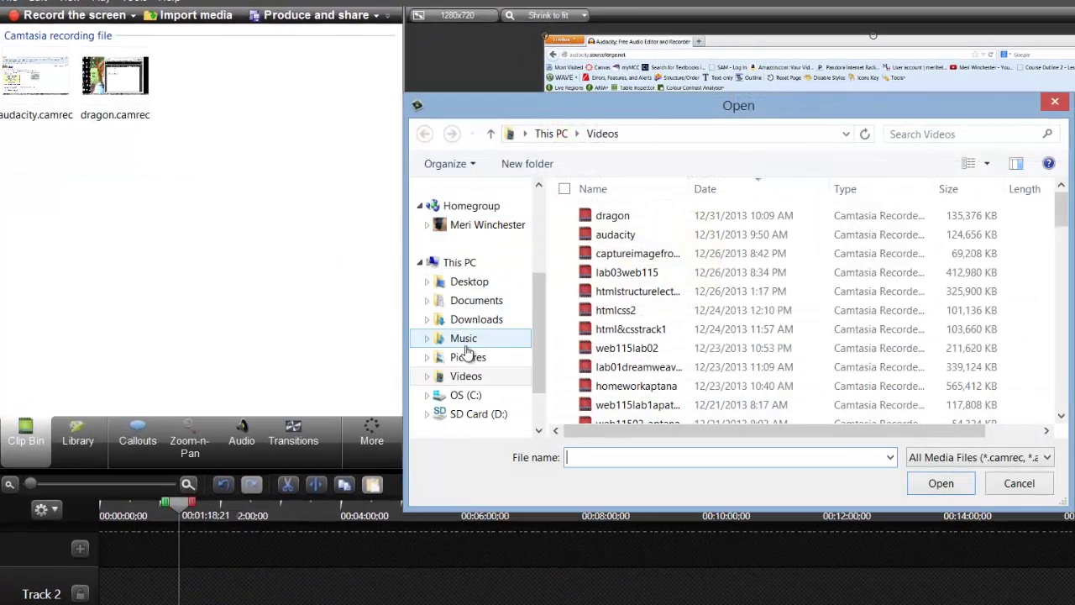
click(462, 339)
click(619, 253)
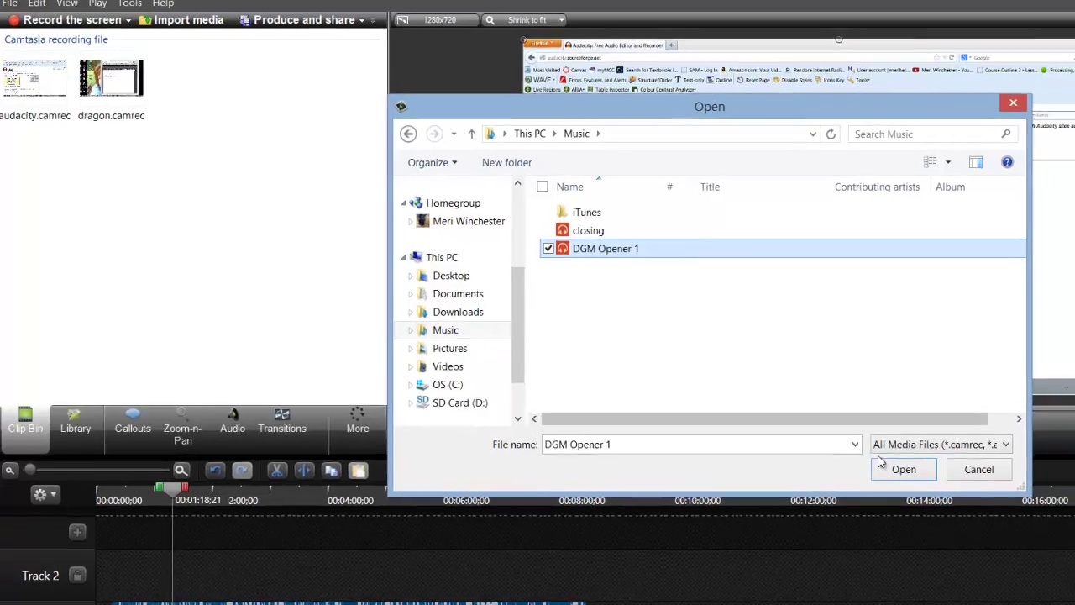
click(941, 483)
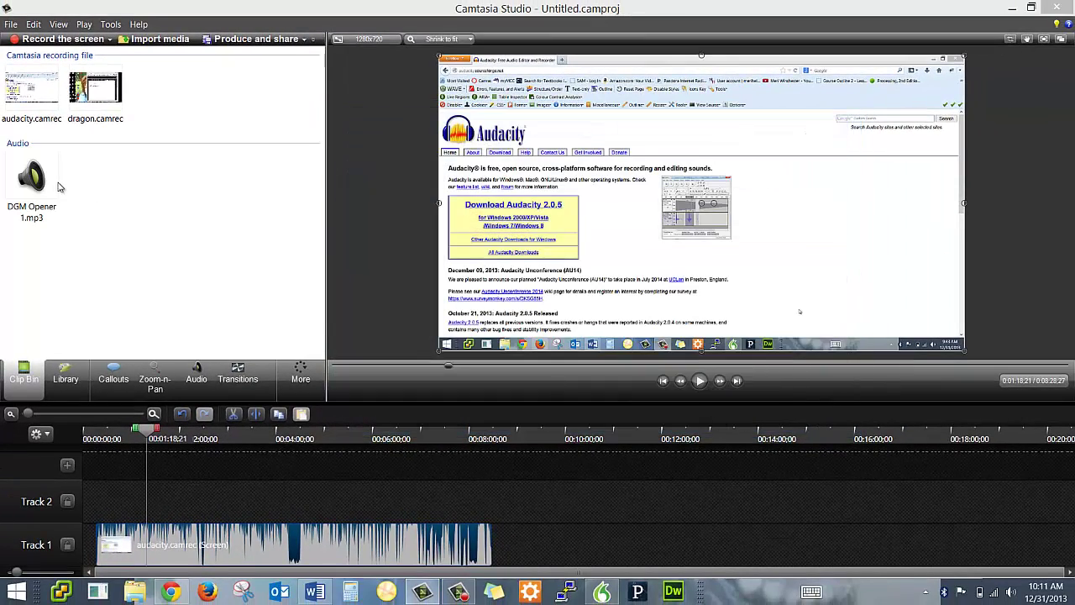
Place DGM Opener 1.mp3 at the start of Track 1, with the audacity recording right after it.
drag(219, 531, 299, 538)
mouse_move(46, 174)
mouse_down()
mouse_move(69, 495)
mouse_move(110, 556)
mouse_move(92, 546)
mouse_move(104, 546)
mouse_up()
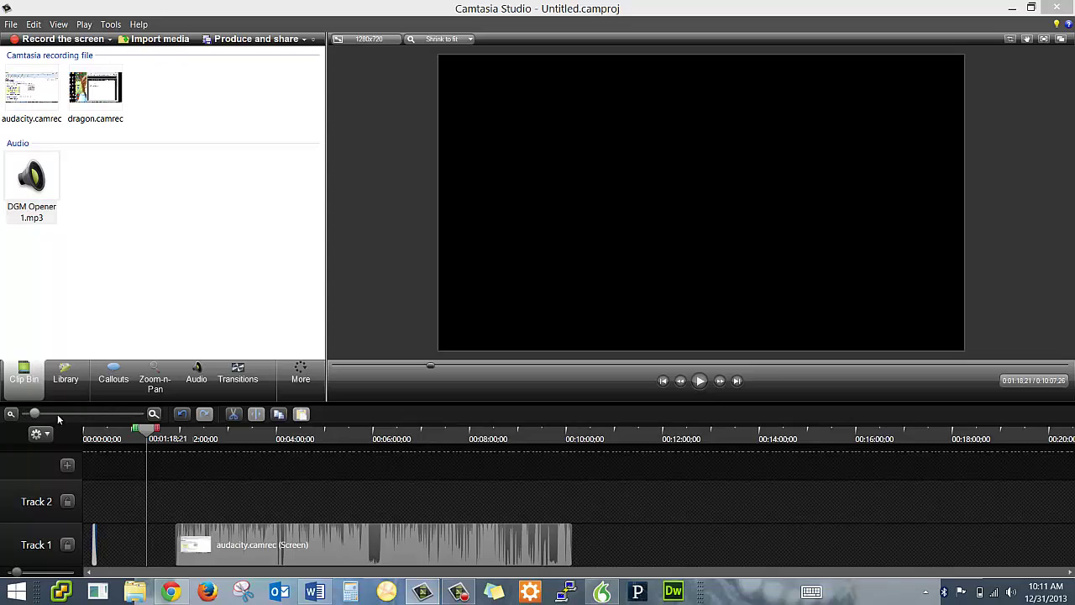
drag(57, 414, 63, 413)
scroll(93, 420, up, 5)
scroll(84, 424, down, 6)
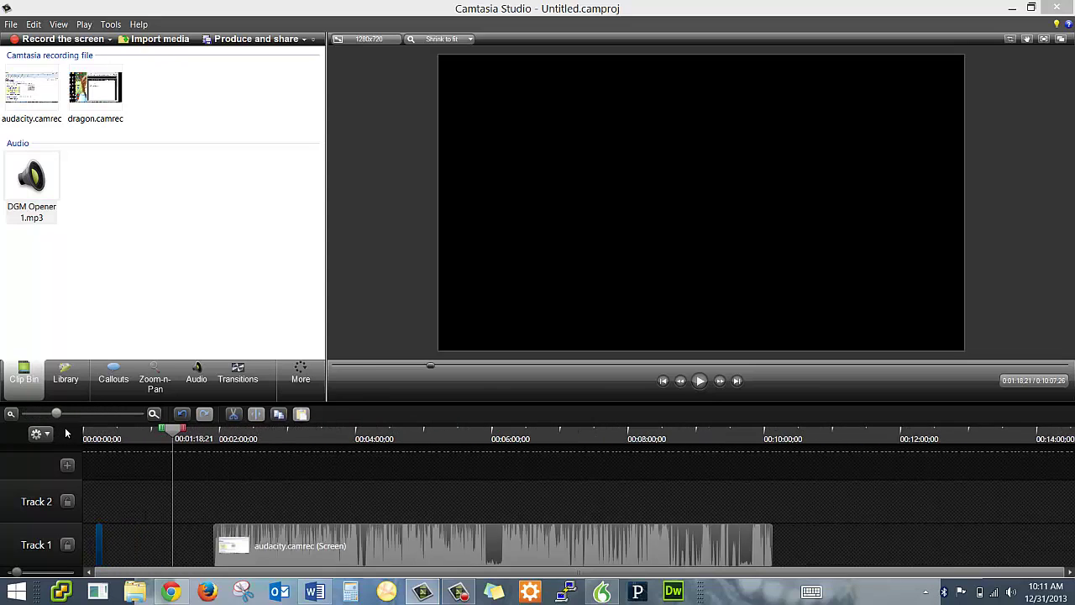
scroll(68, 434, up, 2)
drag(107, 544, 89, 542)
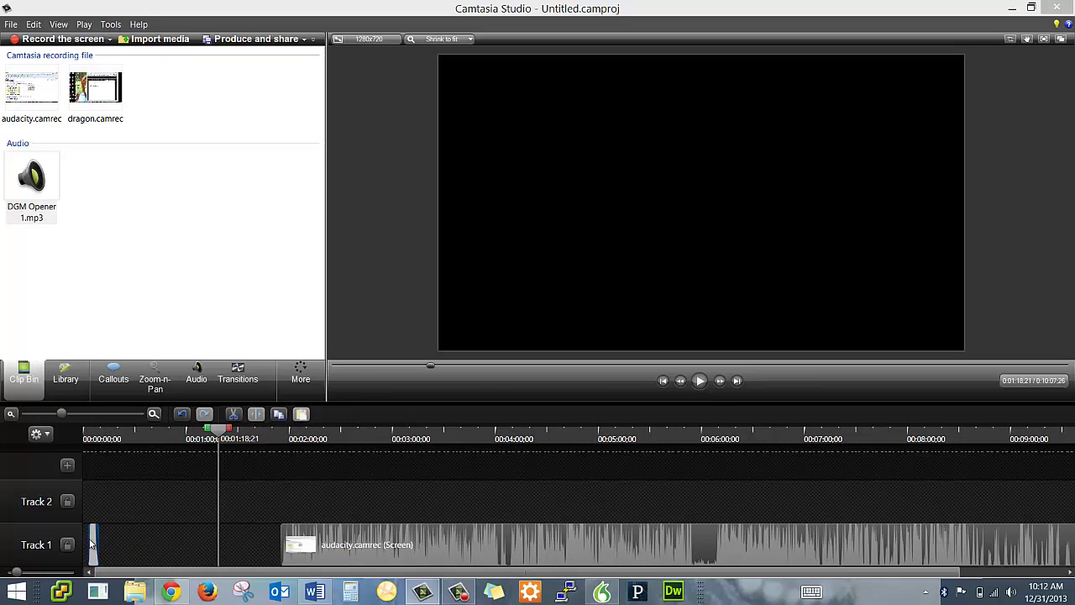
drag(510, 529, 316, 546)
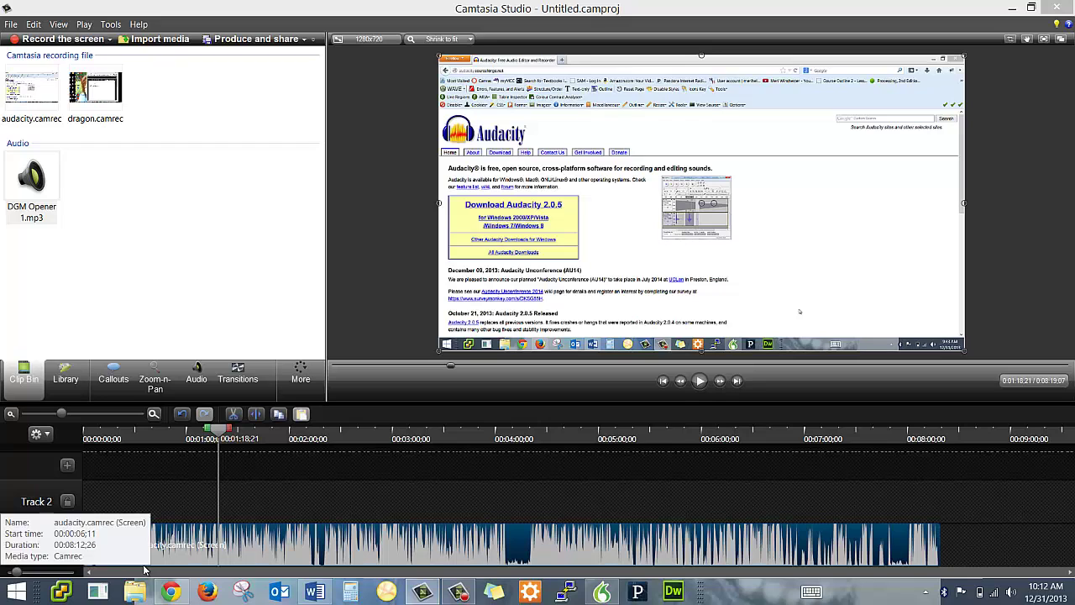
Enable noise removal and volume leveling on the audacity.camrec audio, then play it back to check.
click(196, 374)
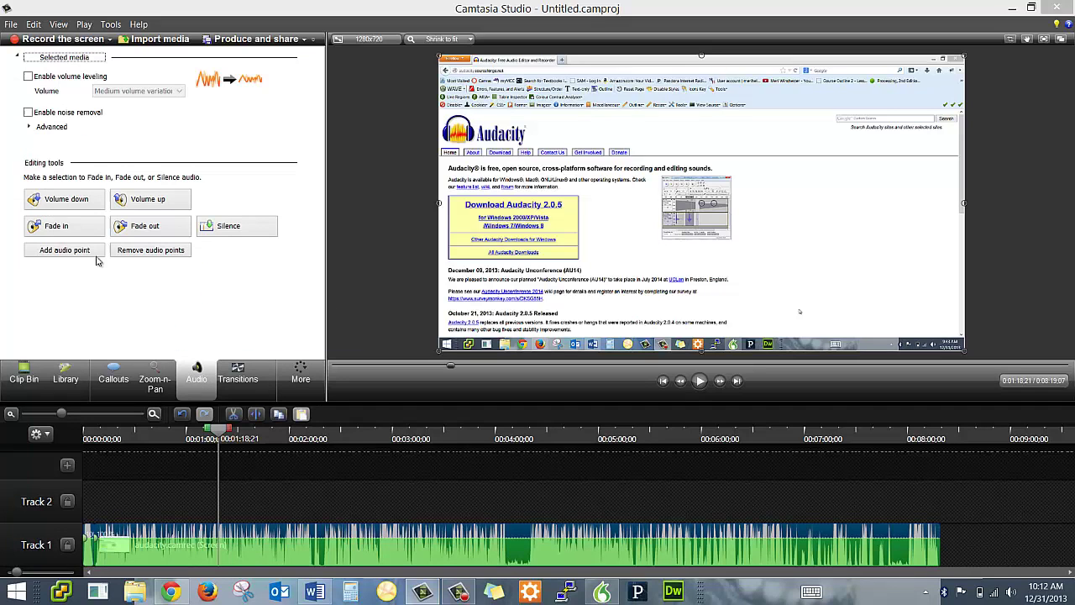
click(31, 116)
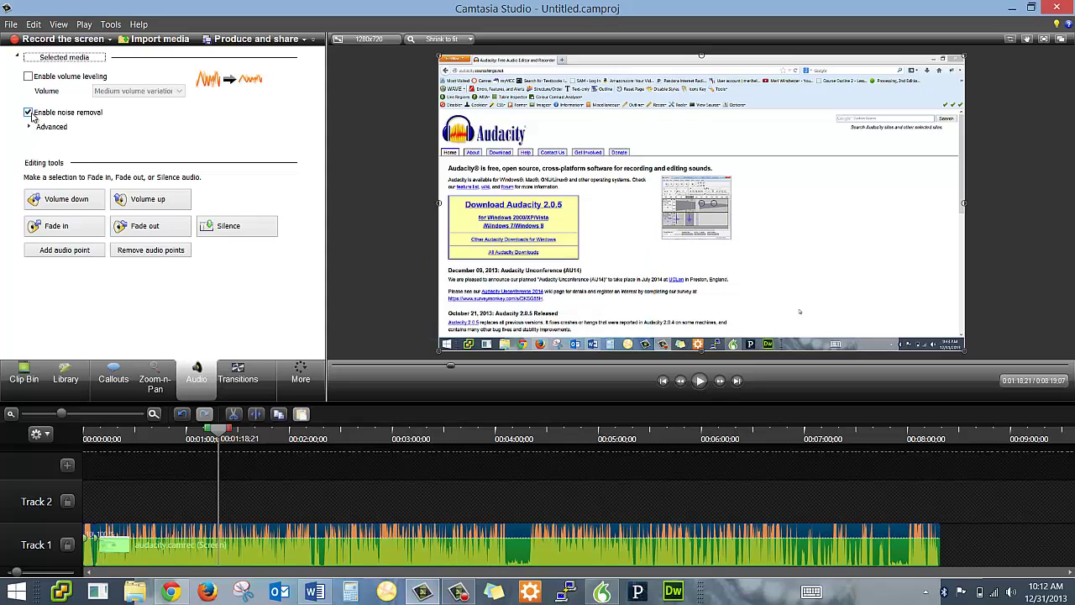
click(32, 77)
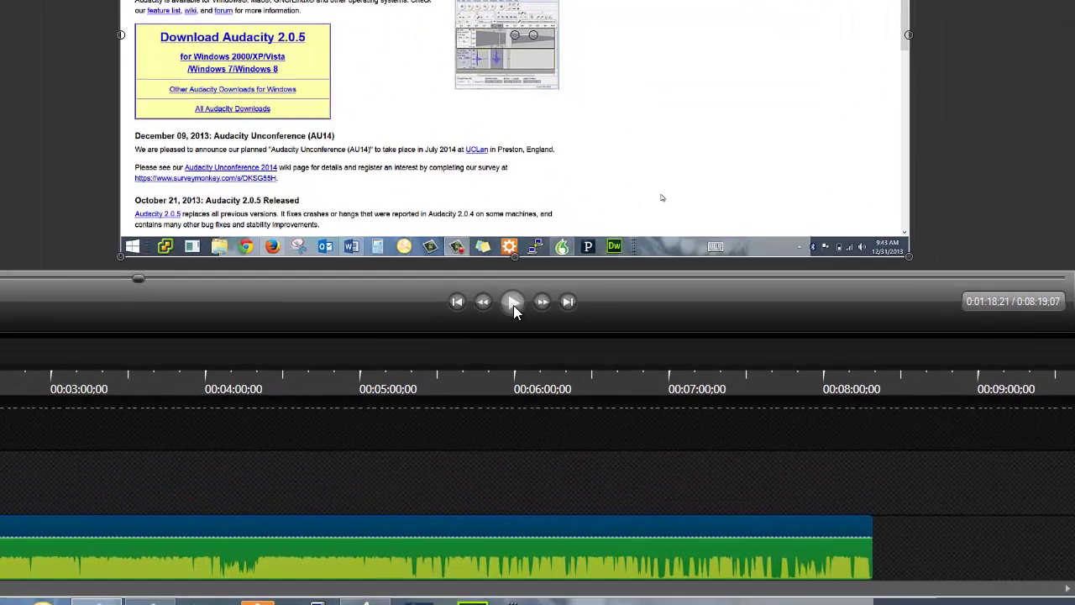
click(514, 305)
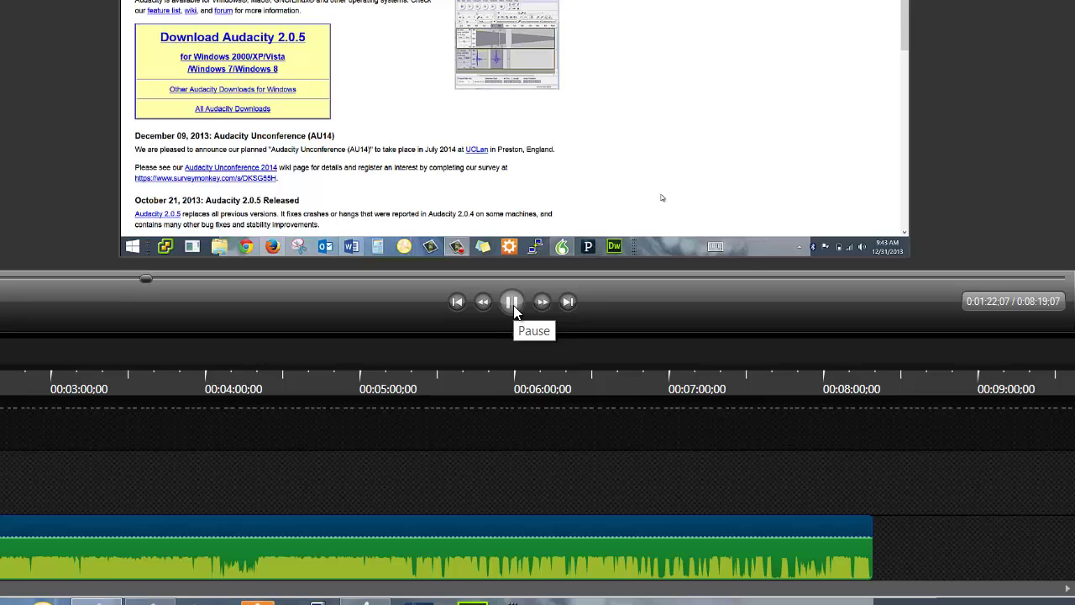
click(513, 307)
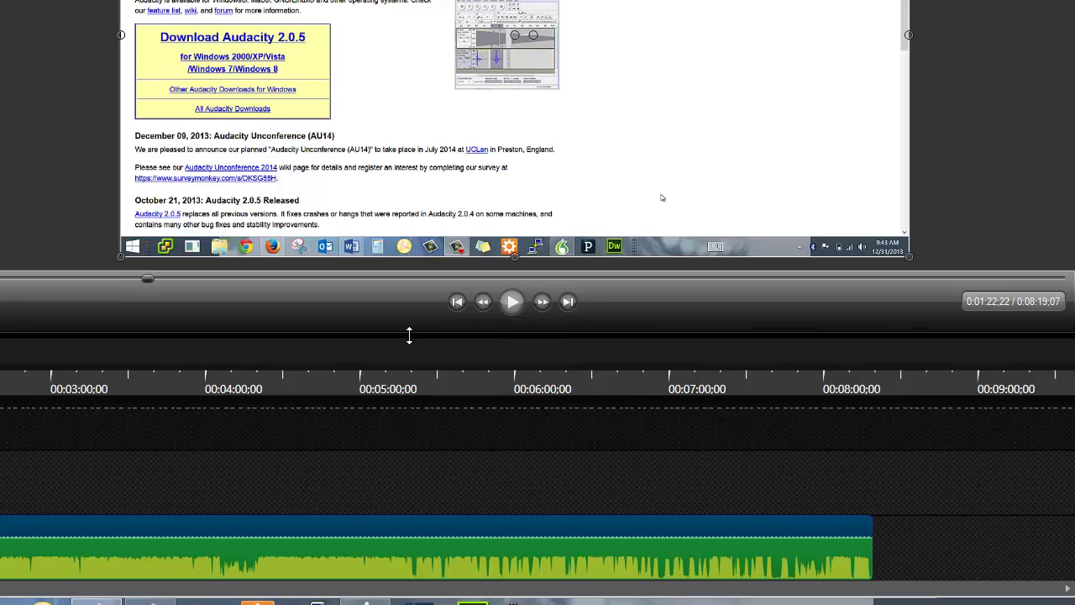
Add an audio point to the Track 1 clip and move the playhead to about 0:04:13.
right_click(137, 555)
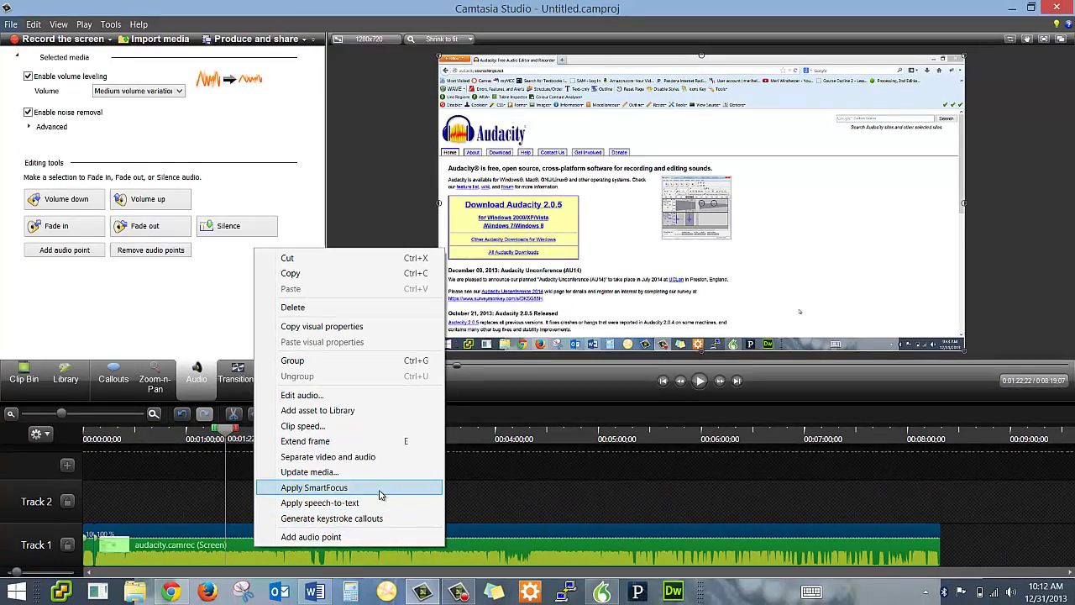
click(379, 488)
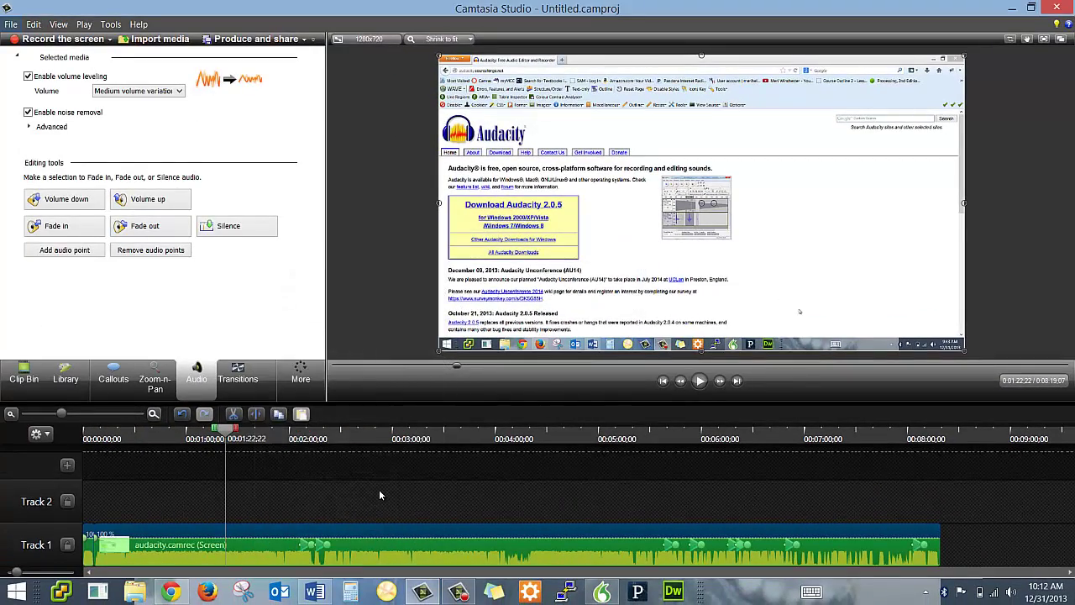
drag(224, 431, 290, 447)
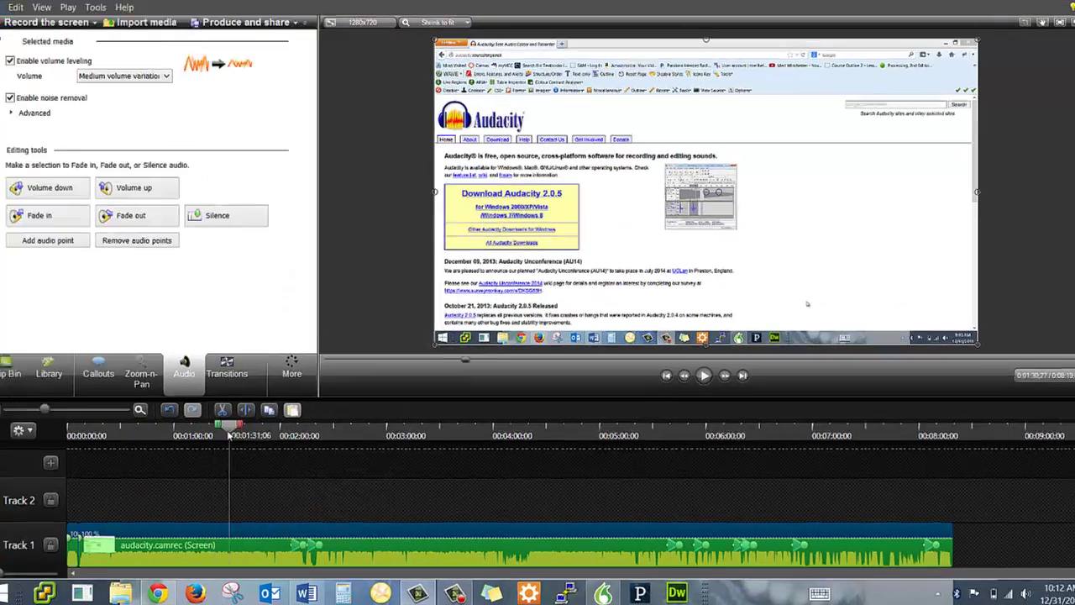
drag(155, 404, 497, 453)
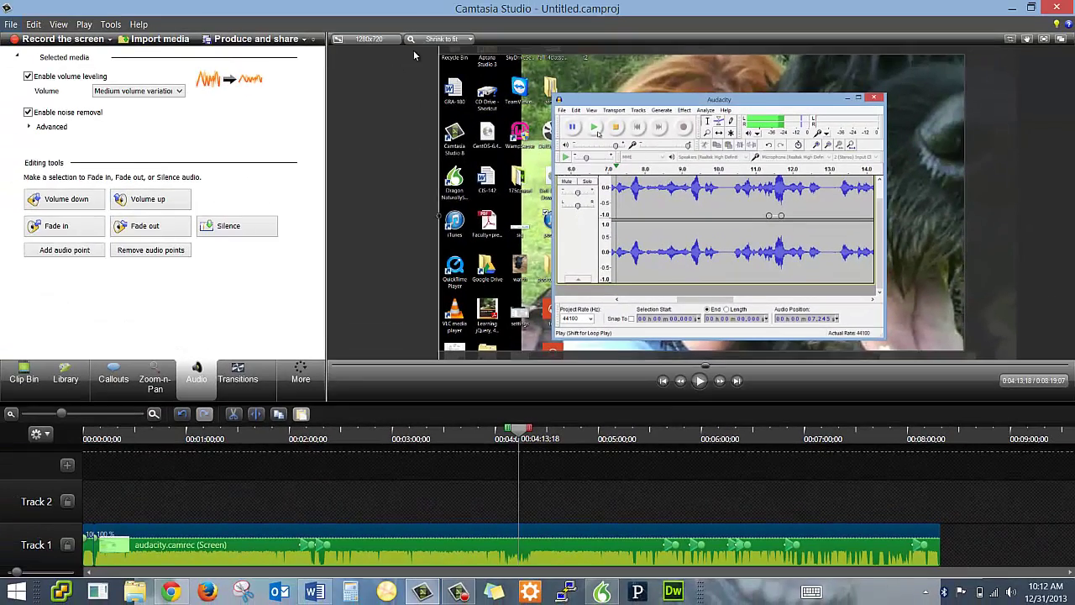
Set the preview zoom to 50%.
click(439, 39)
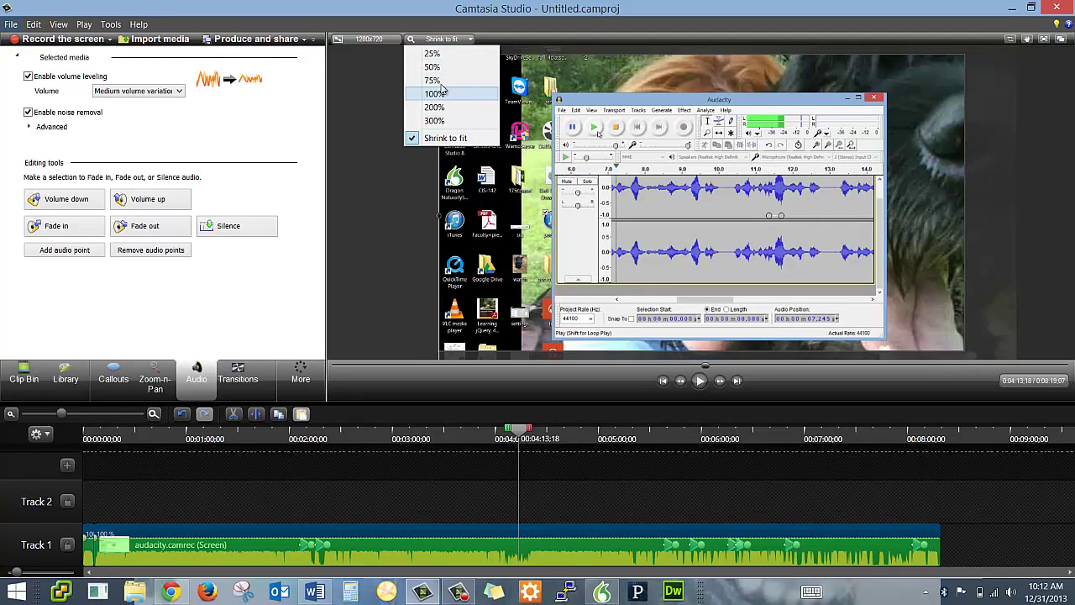
click(435, 80)
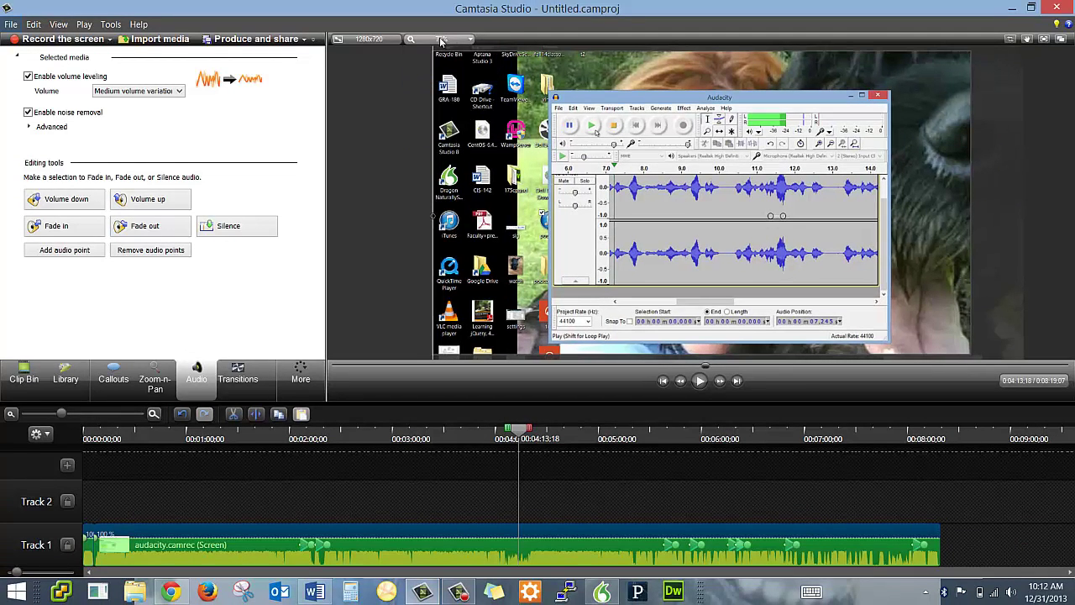
click(438, 40)
click(432, 67)
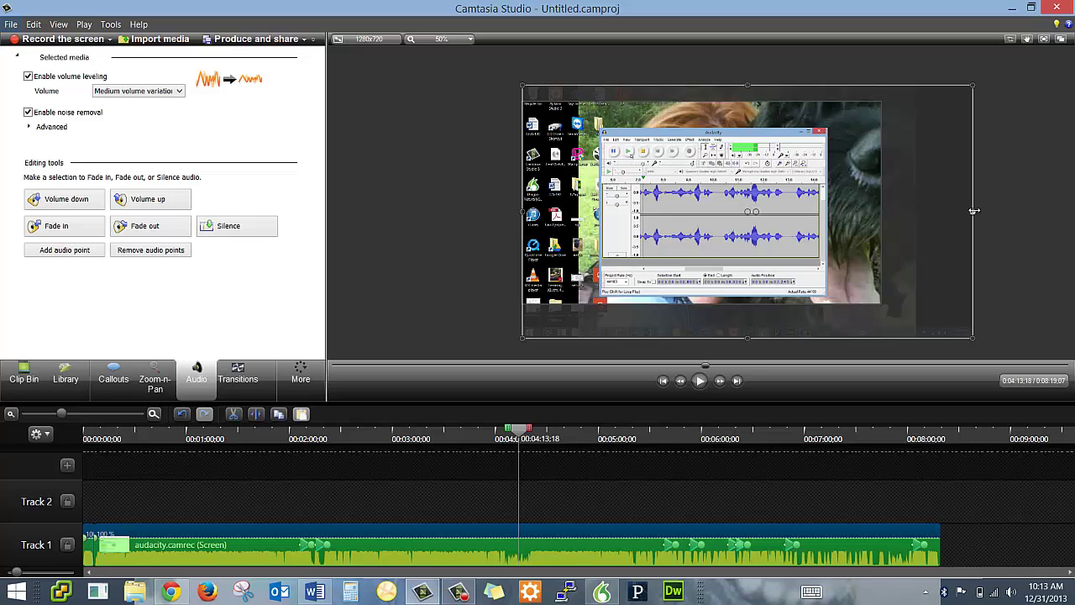
Scale the Audacity screen clip up from opposite corners, then play it back to check.
drag(973, 210, 1016, 211)
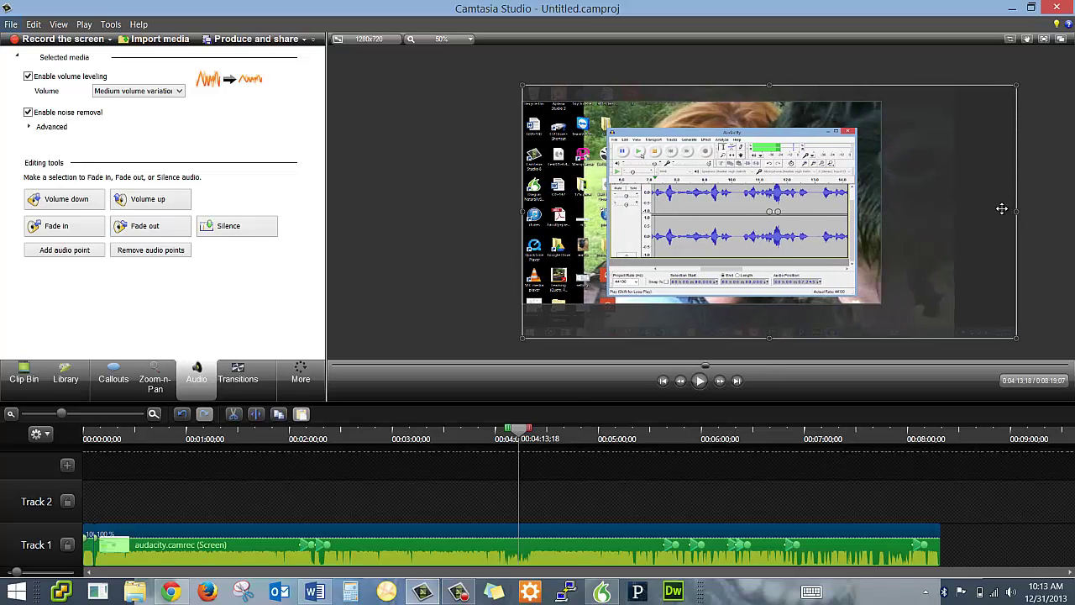
key(ctrl+z)
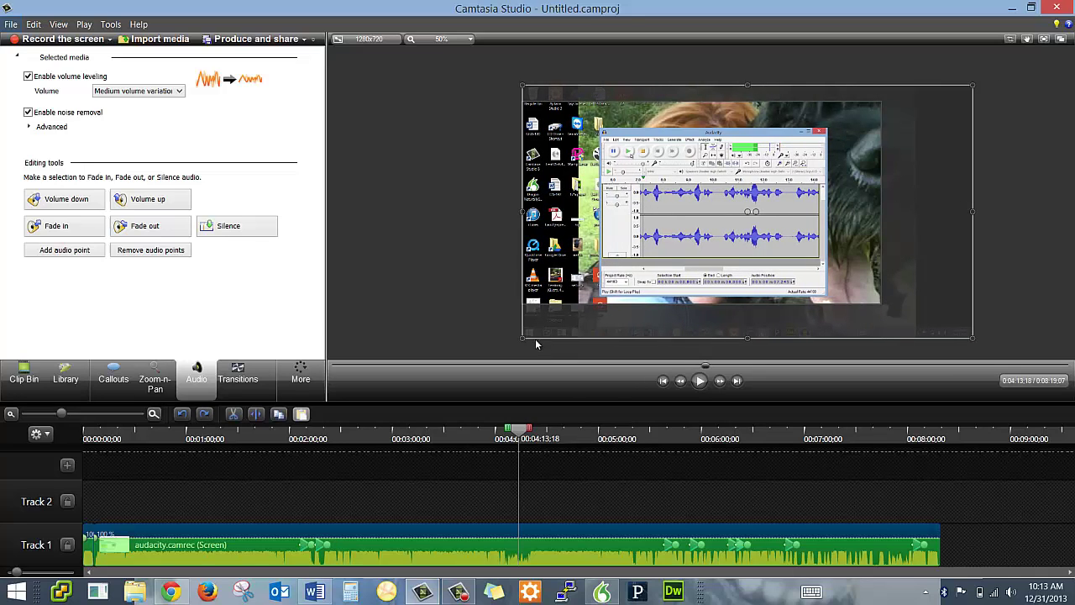
drag(521, 338, 444, 382)
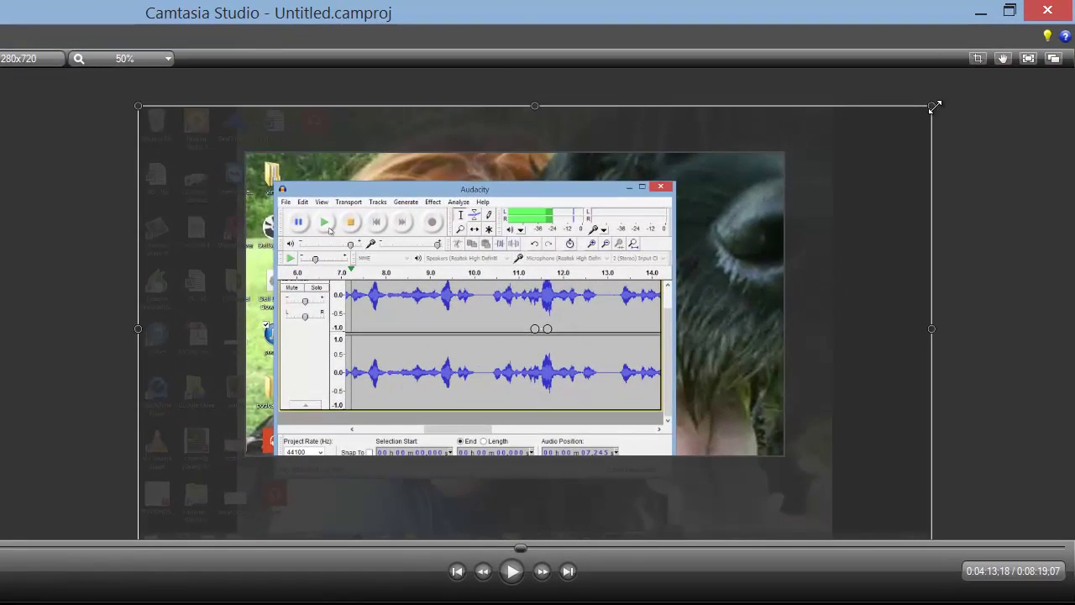
drag(937, 104, 1007, 72)
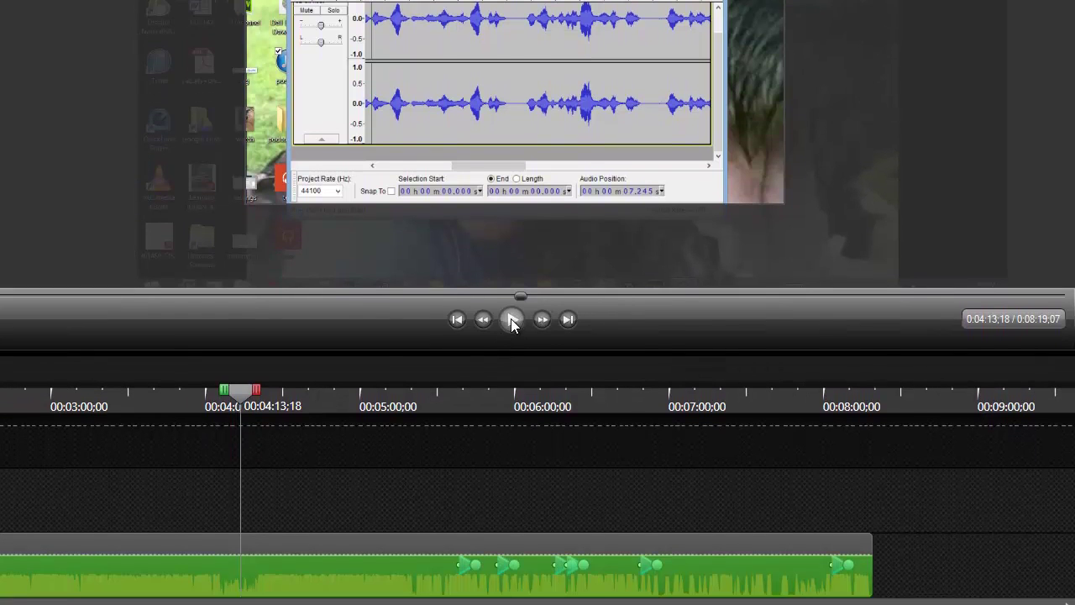
click(511, 573)
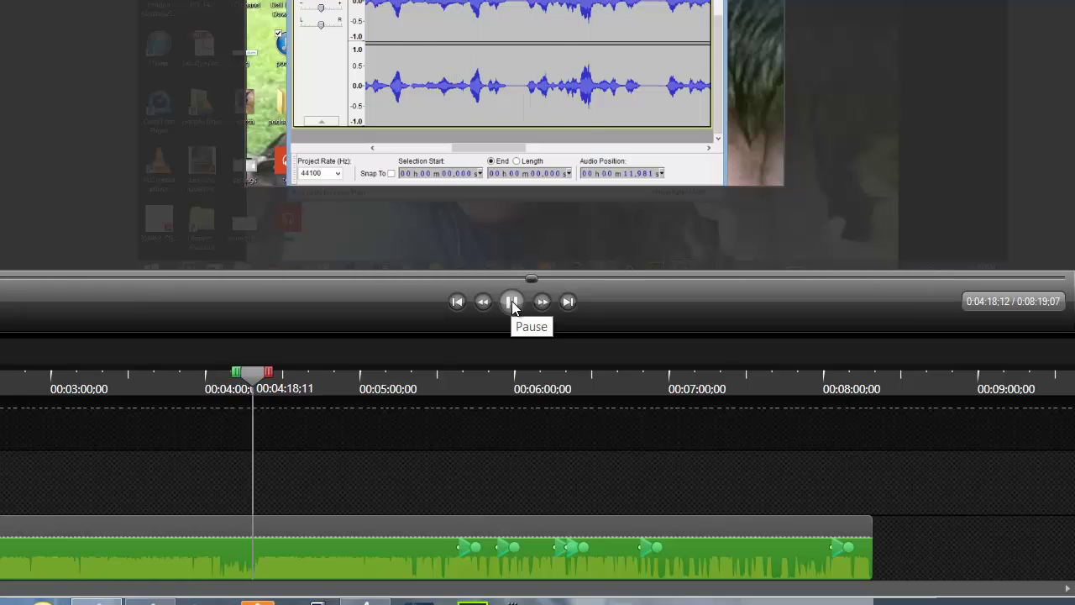
click(511, 301)
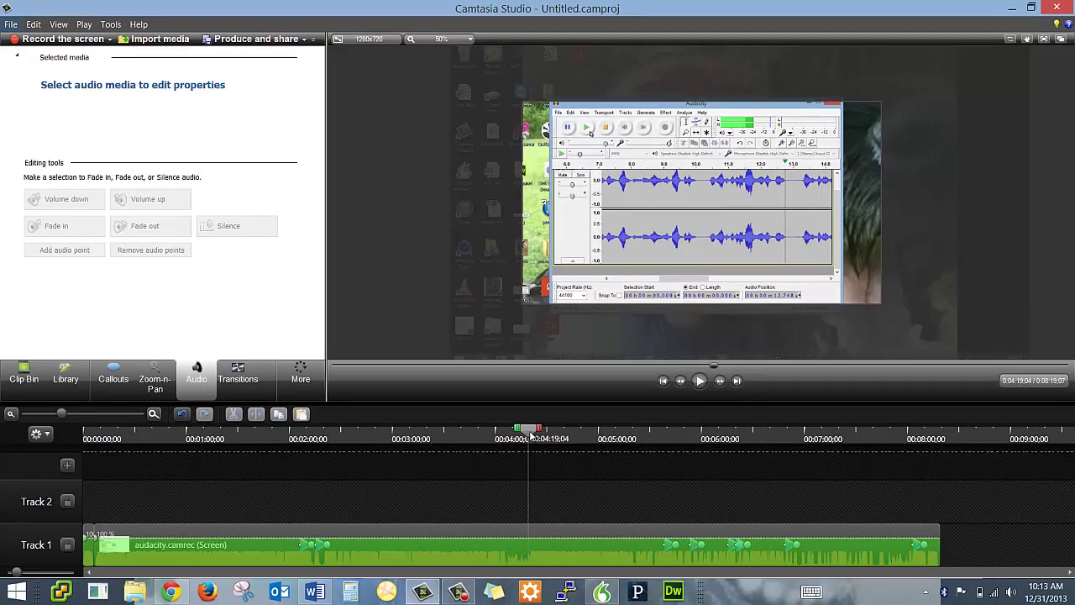
click(313, 388)
drag(561, 438, 741, 459)
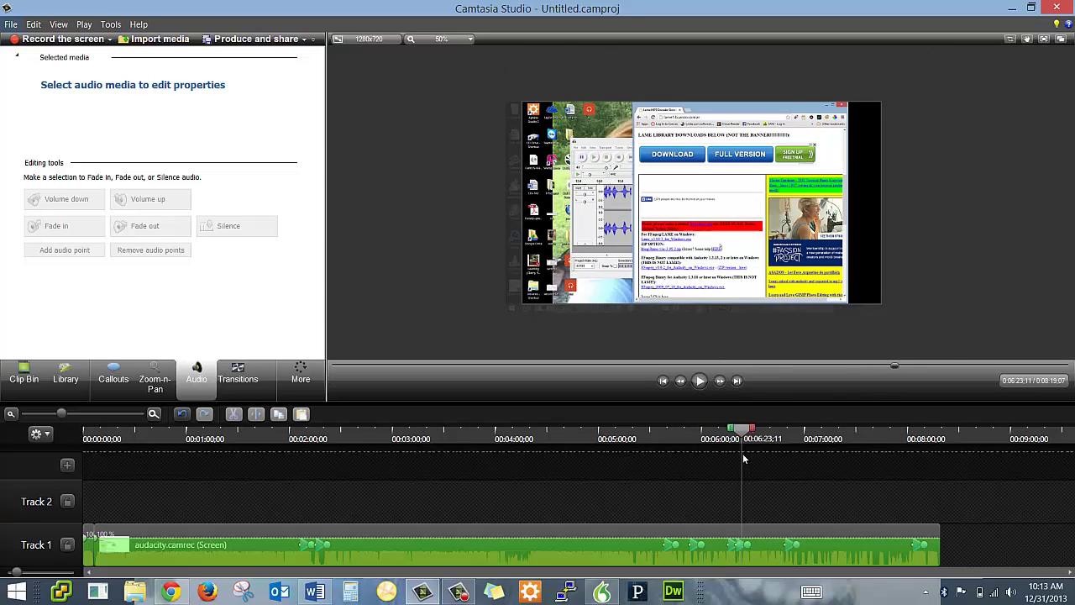
drag(744, 459, 91, 445)
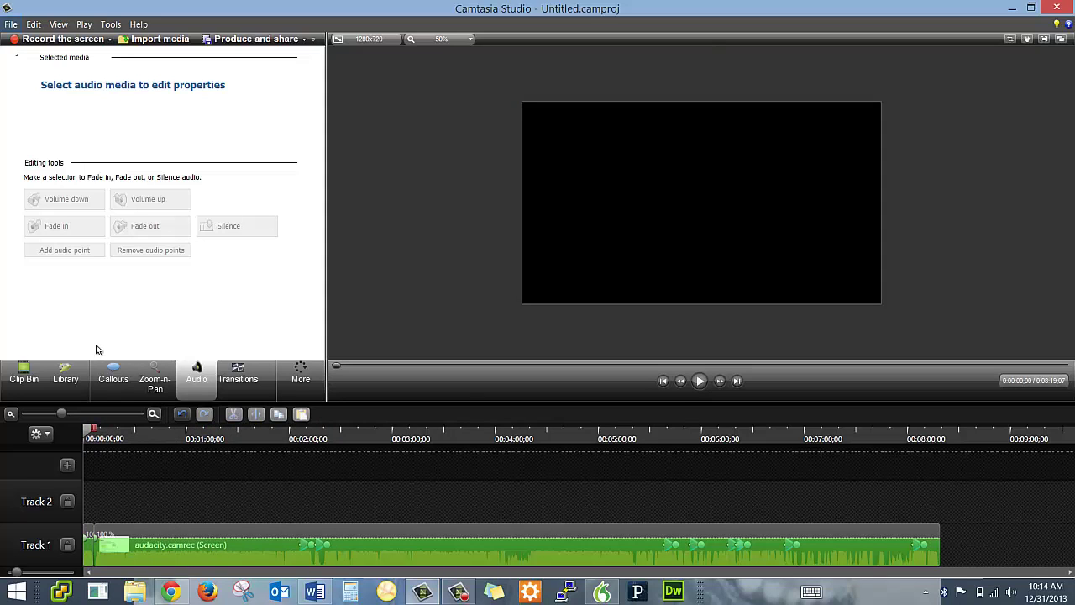
Drag Basic Title from the Library's Theme - Out of Sight folder onto Track 2 at 0:00.
click(28, 380)
click(70, 383)
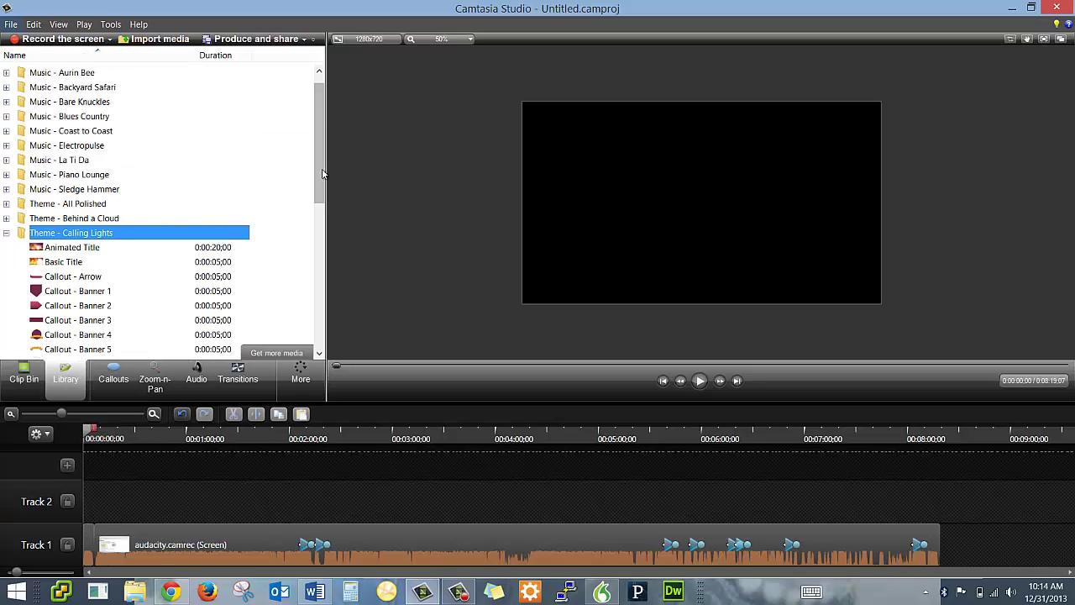
drag(319, 176, 312, 324)
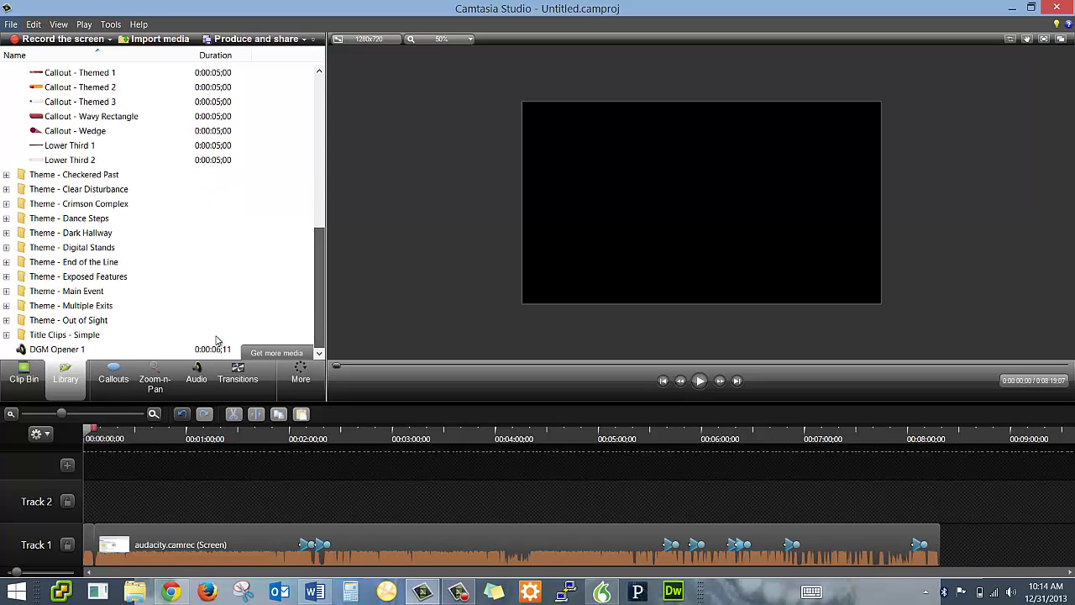
click(8, 320)
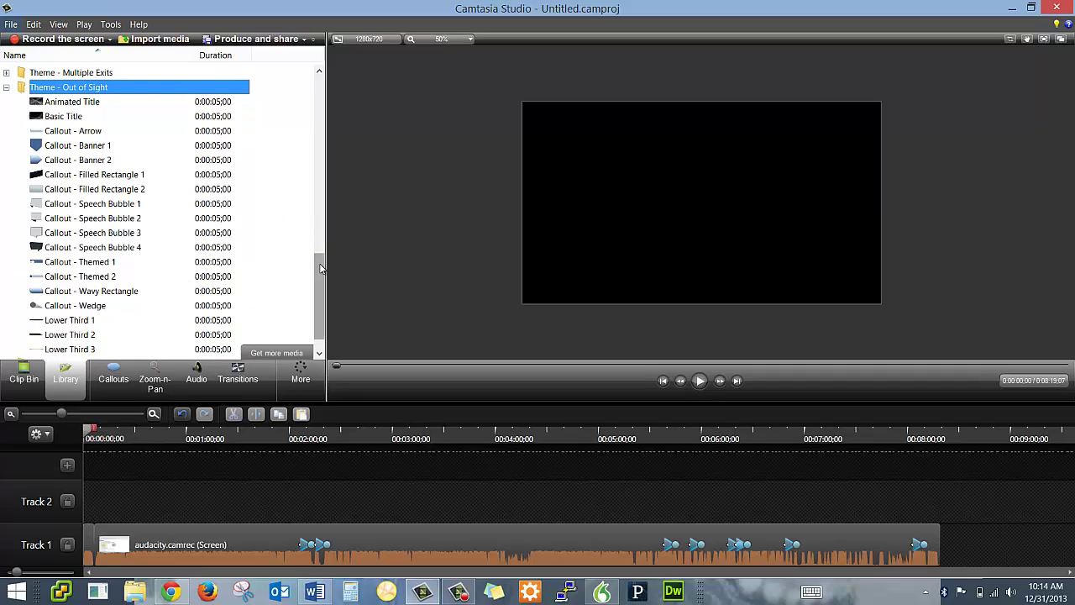
drag(60, 123, 95, 497)
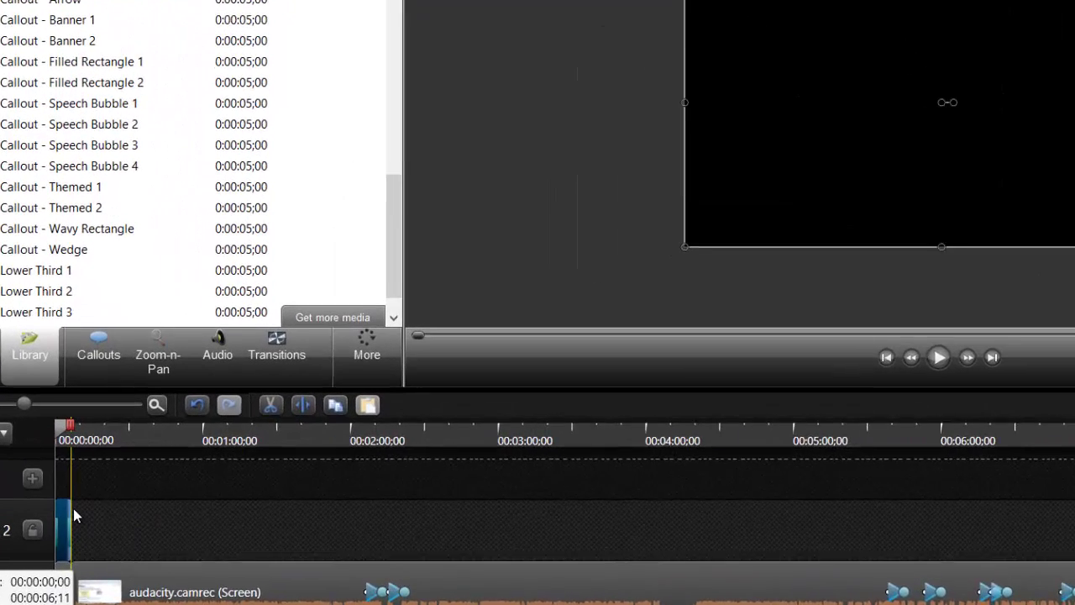
Give the title callout 28-point text in a new colour from the palette.
click(70, 444)
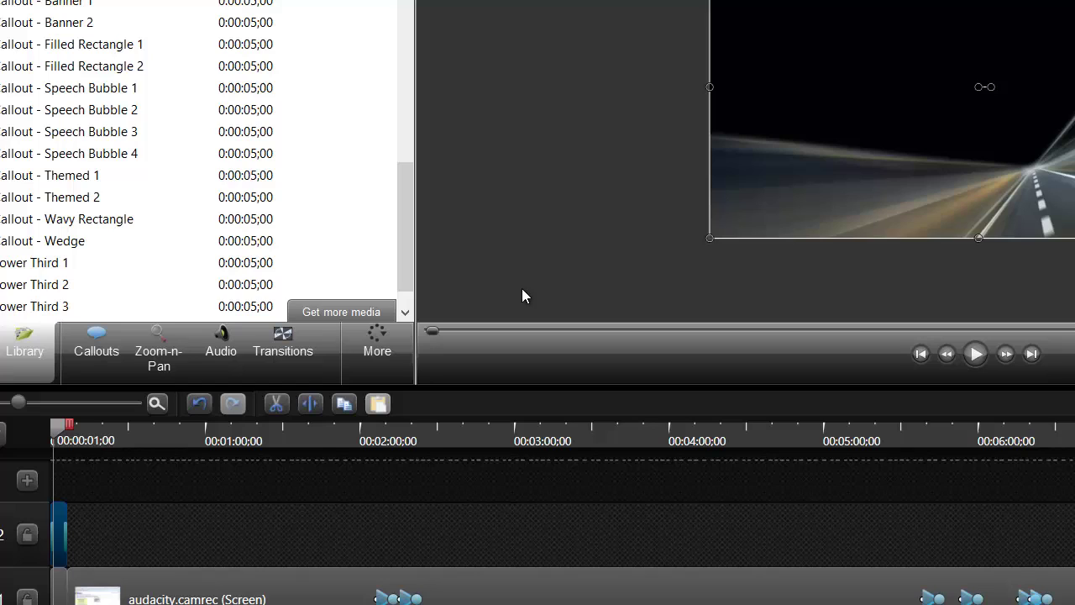
click(56, 545)
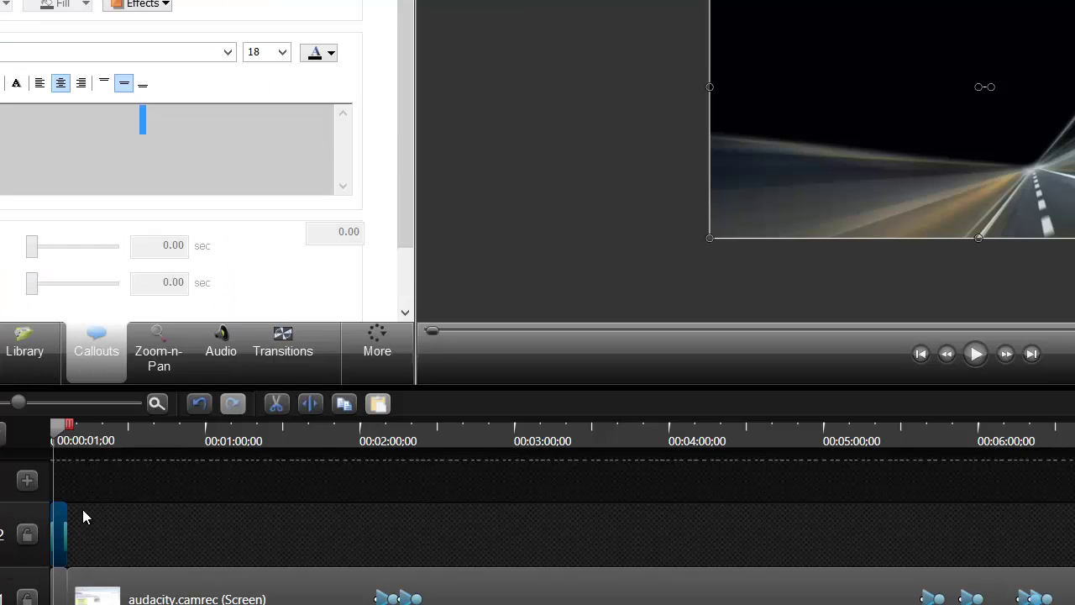
click(283, 52)
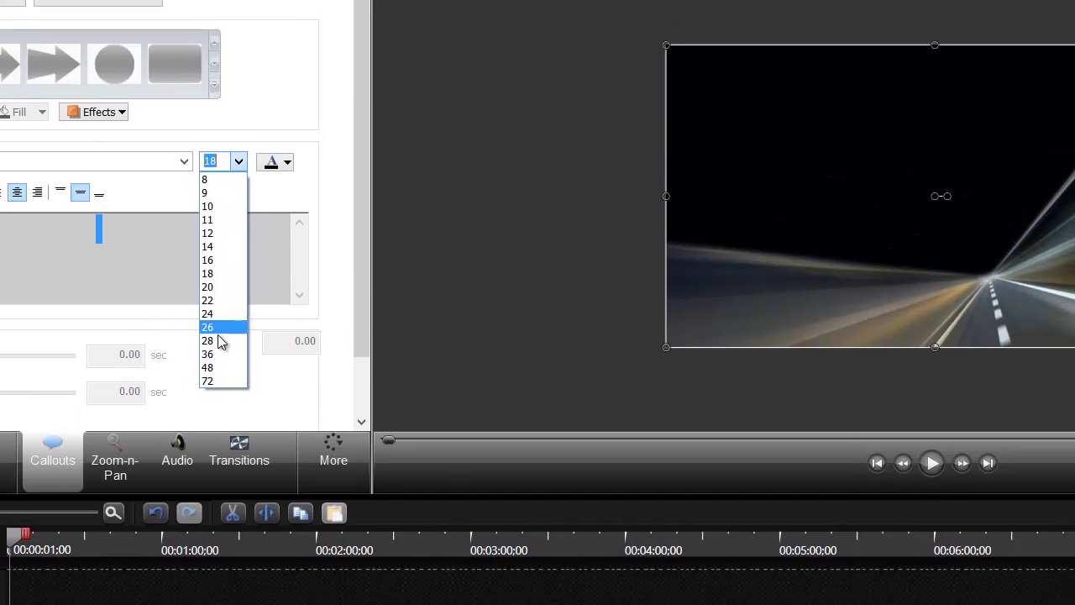
click(254, 231)
click(242, 270)
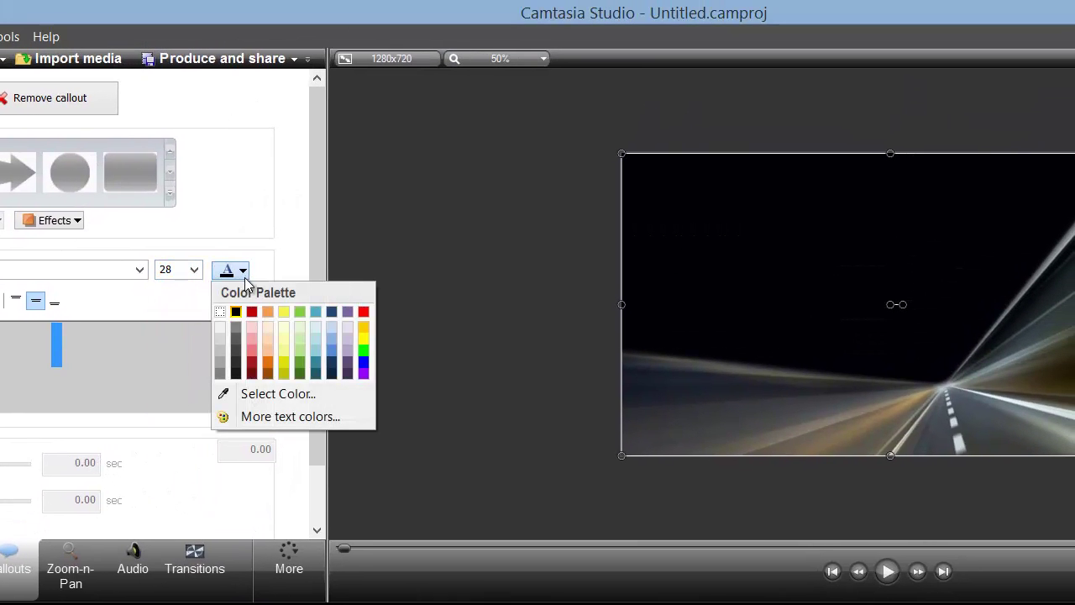
click(283, 329)
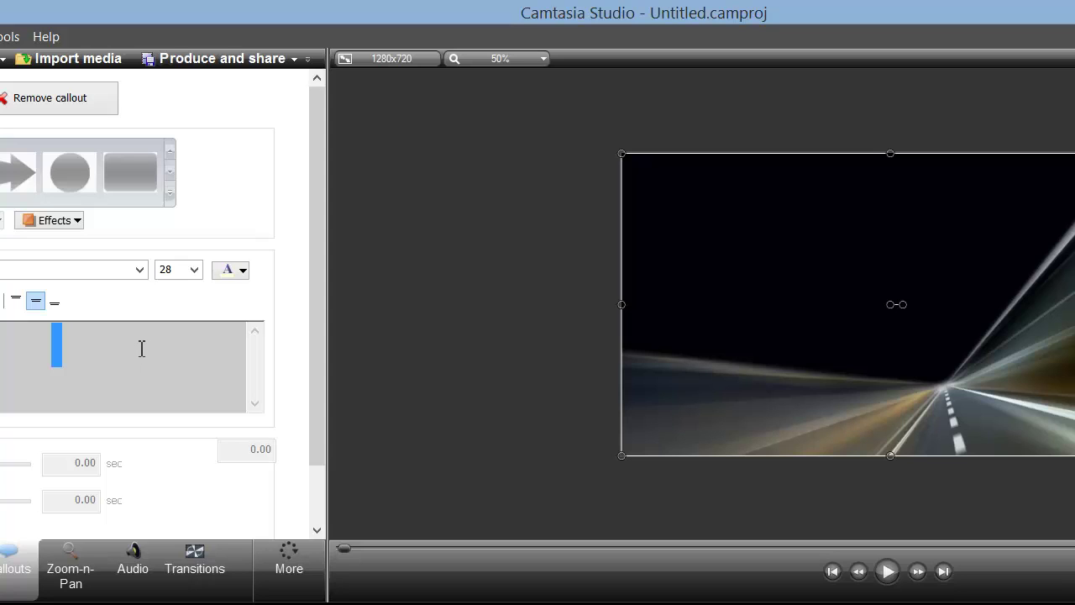
Type the title 'Teaching with technology: Podcasting using Audacity'.
text(Teachi)
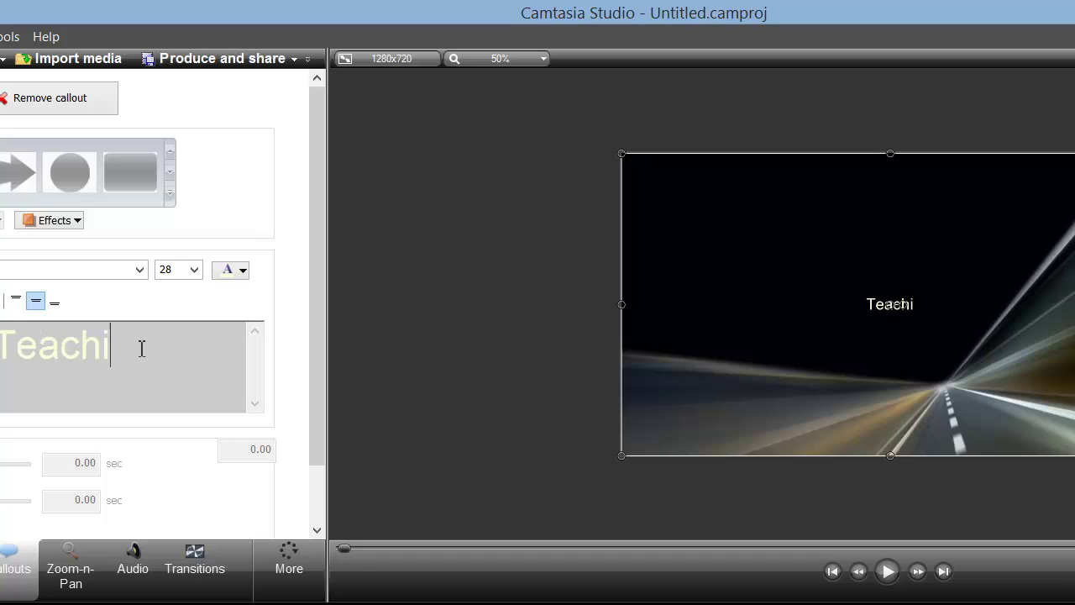
text(ng with )
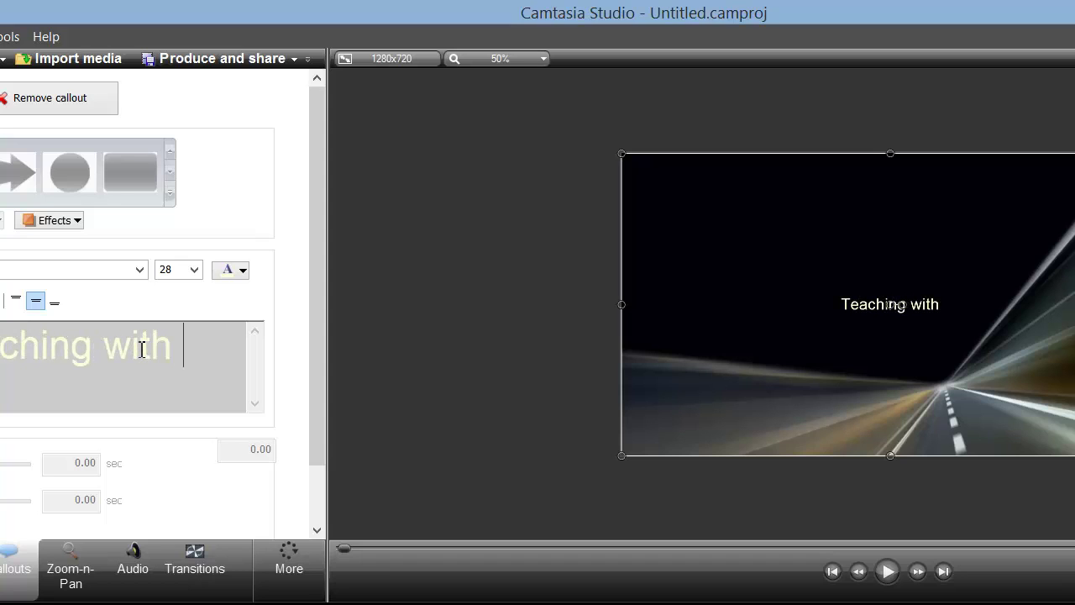
text(technol)
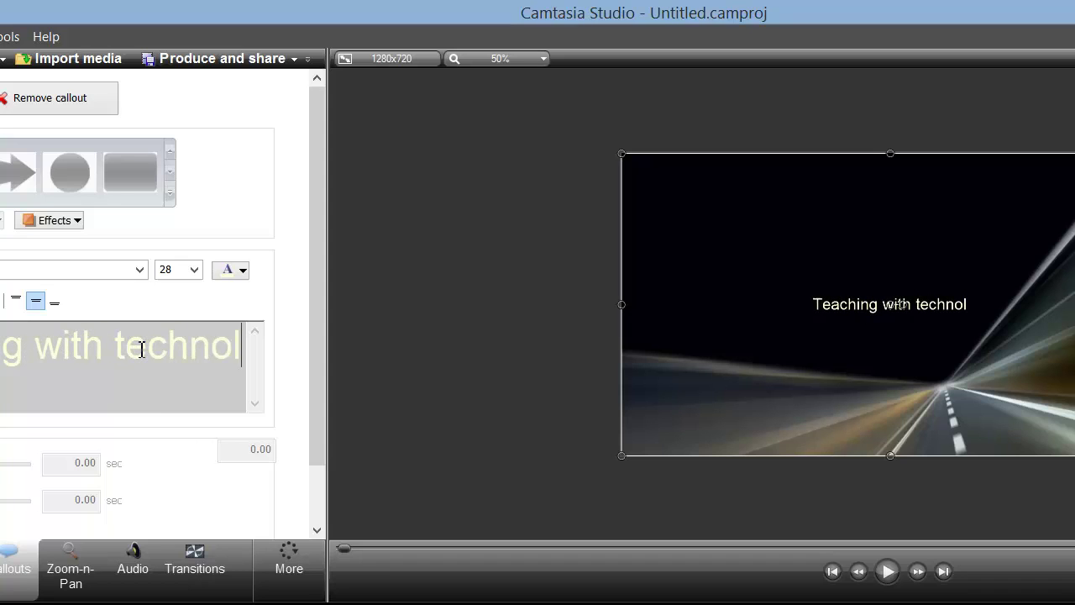
text(ogy: Podca)
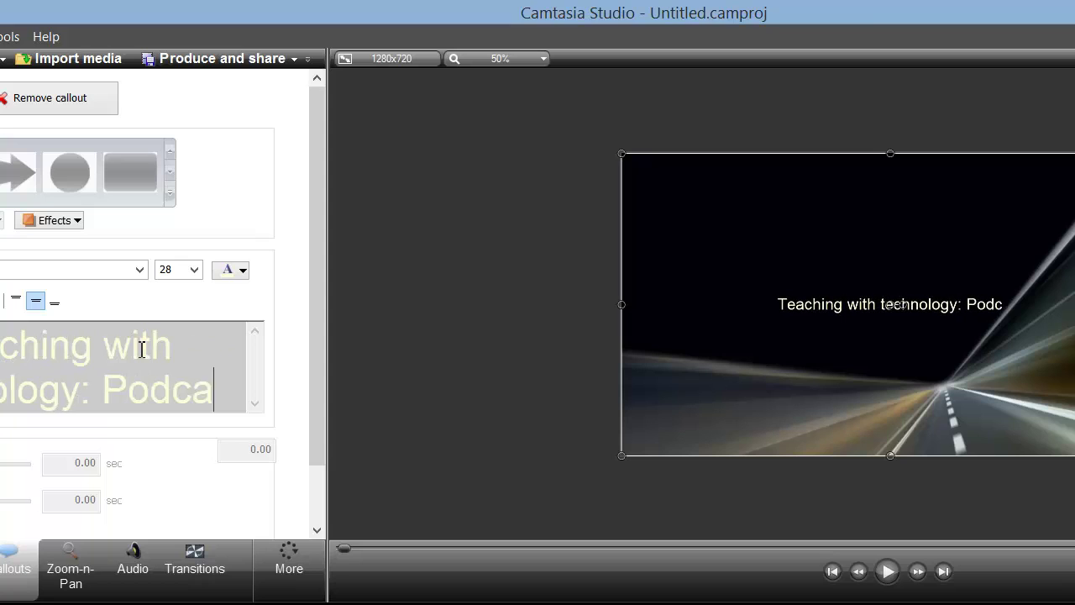
text(sting usii)
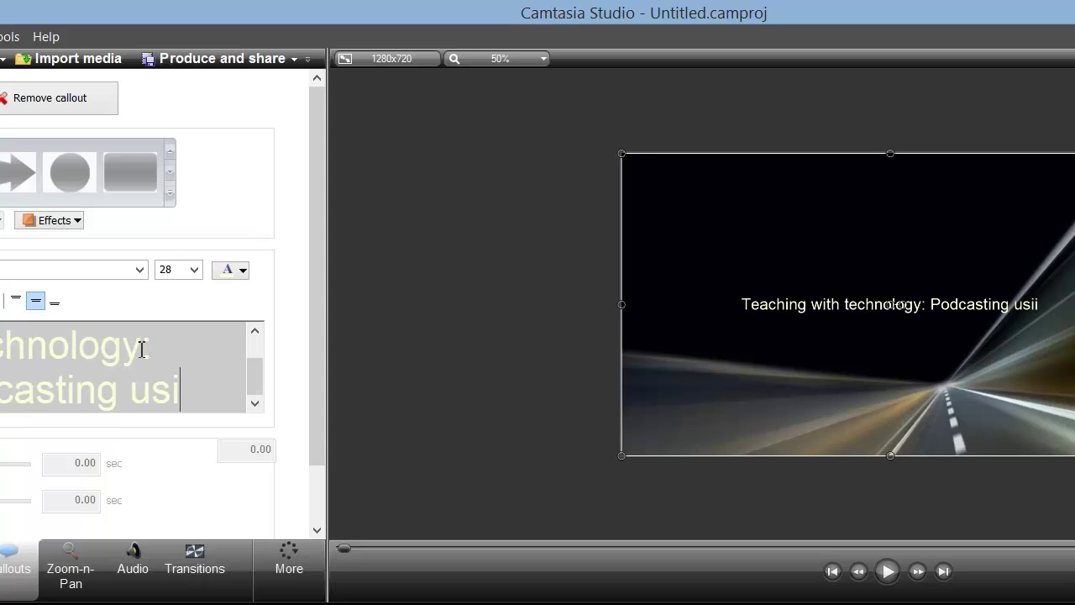
key(BackSpace)
text(ng A)
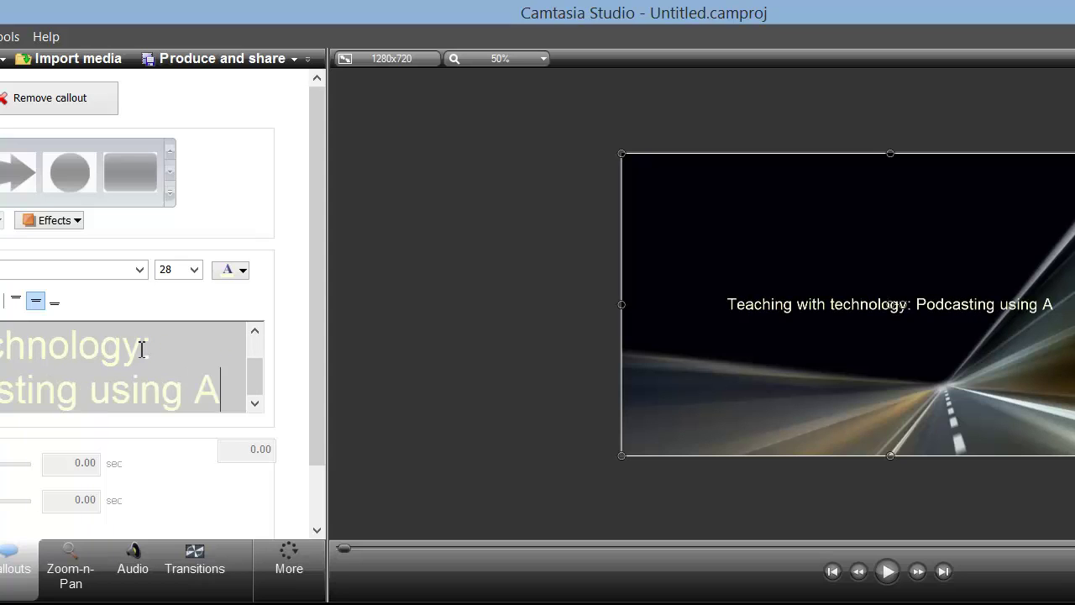
text(udacity)
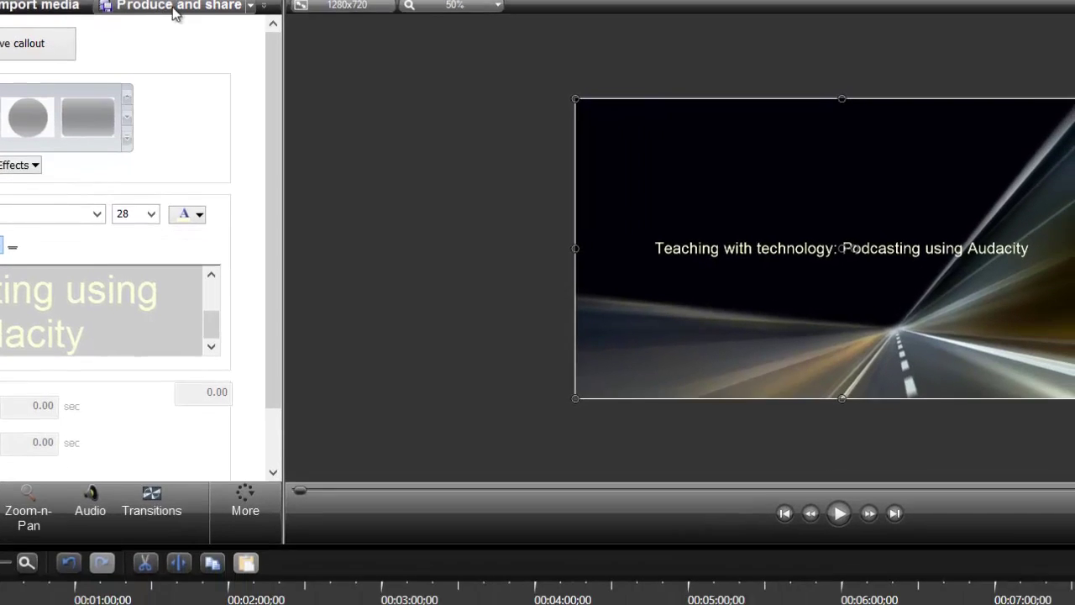
Open the Production Wizard's preset list and pick MP4 only (up to 480p).
click(223, 58)
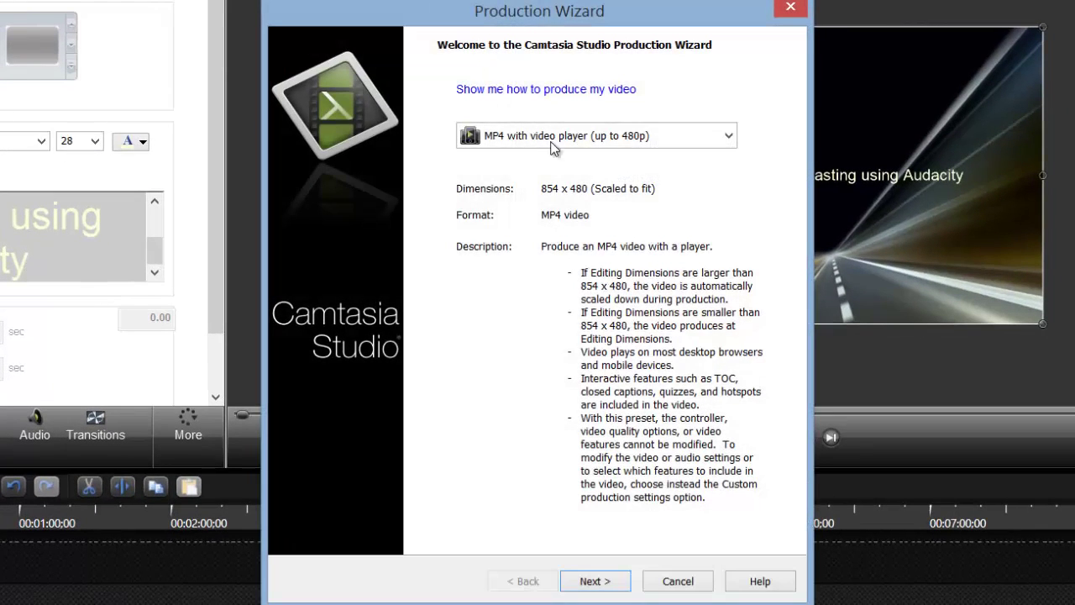
click(629, 141)
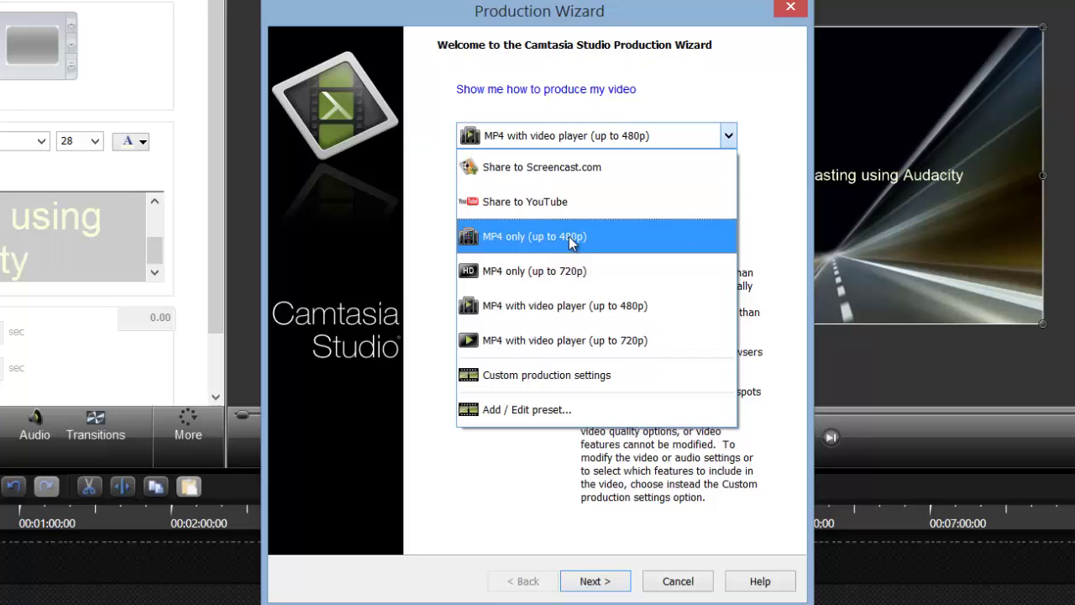
click(570, 238)
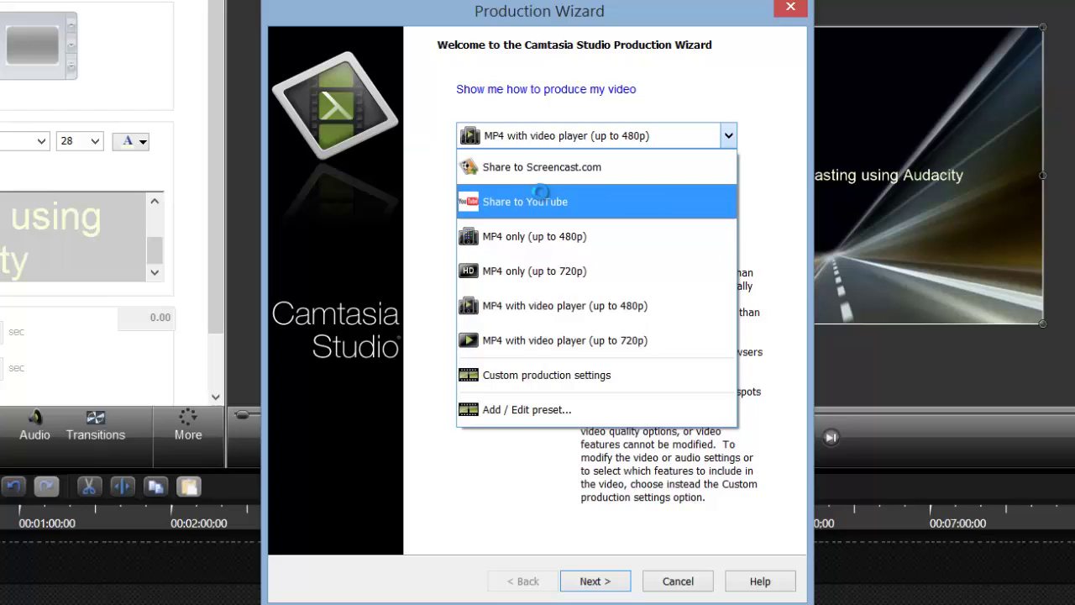
Choose the Share to YouTube preset and sign in with the saved account.
click(540, 202)
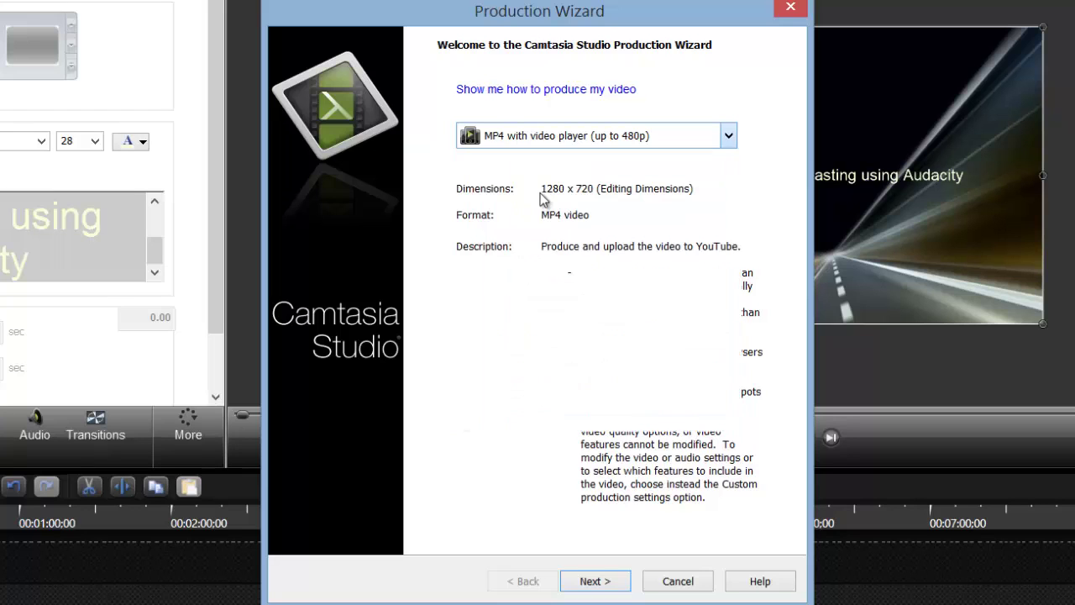
click(598, 579)
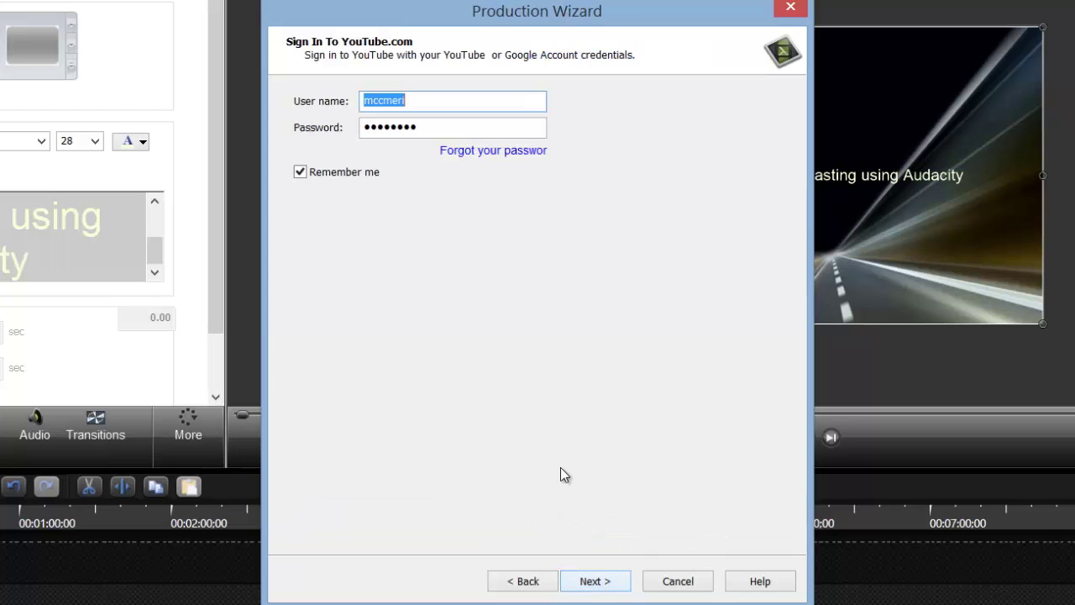
click(598, 581)
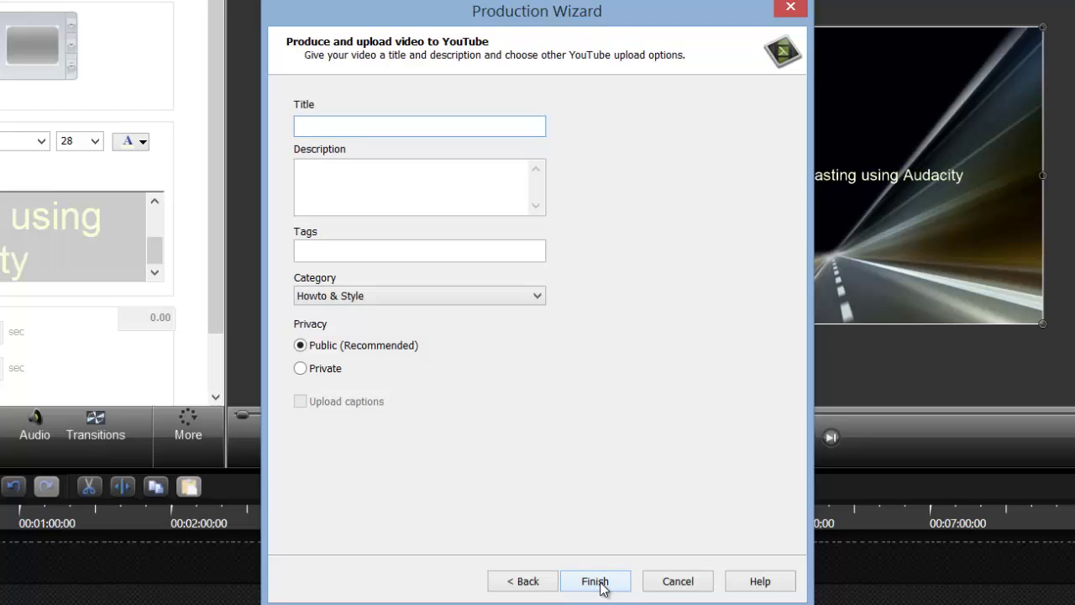
Enter the podcasting-with-audacity title and description 'Using audacity, a free program, to create podcasts'.
text(teching with technology: )
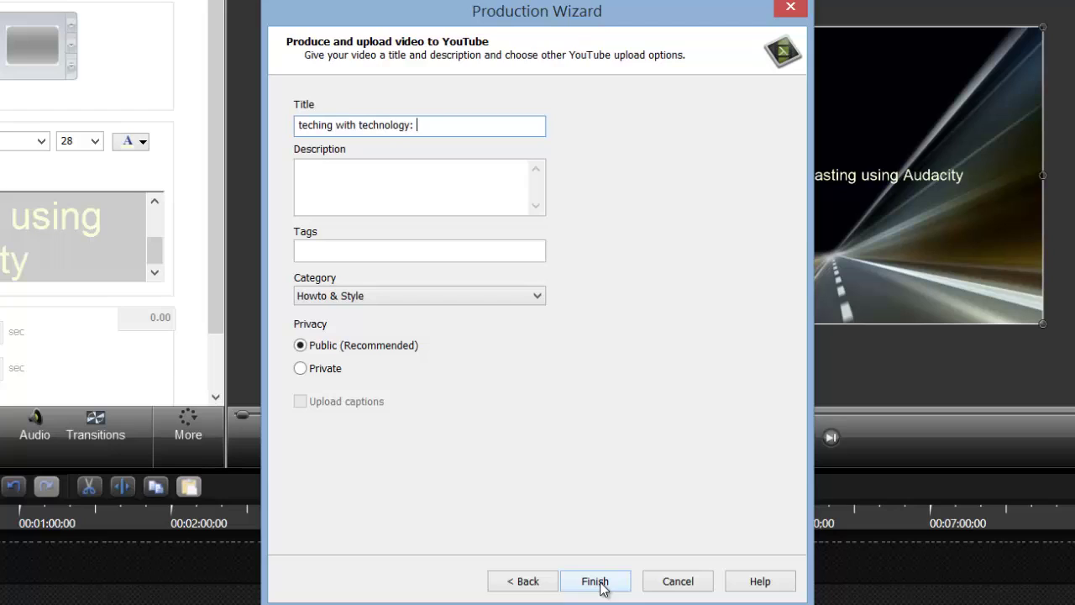
text(podcasting with audacity)
key(Tab)
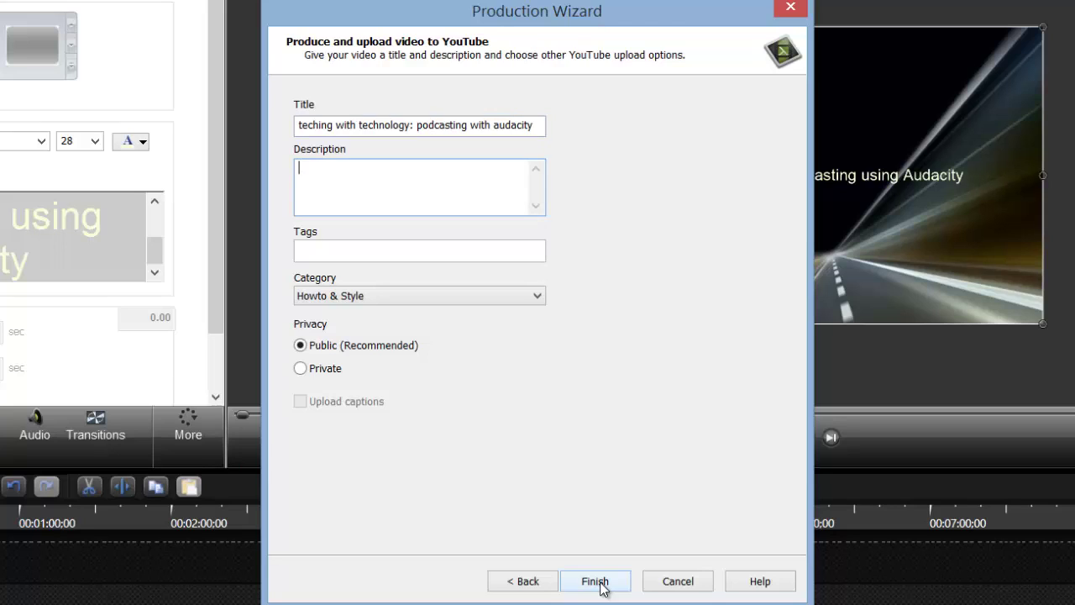
text(Using audaci)
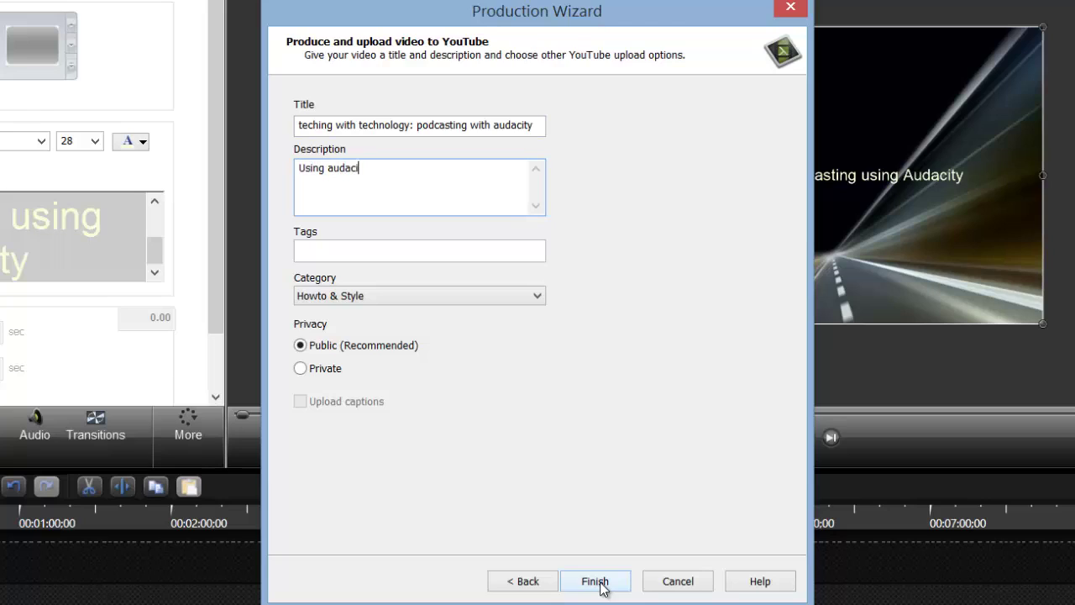
text(ty, a free program, to c)
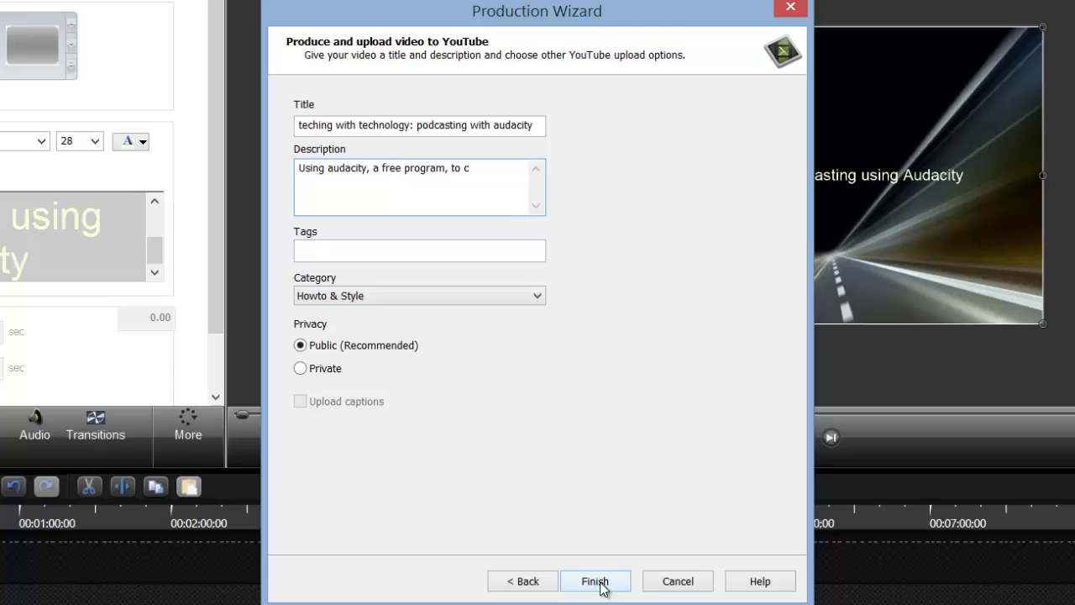
text(reate podcasts)
Add tags 'podcasting, teaching with technology, audacity' and set the category to Education.
key(Tab)
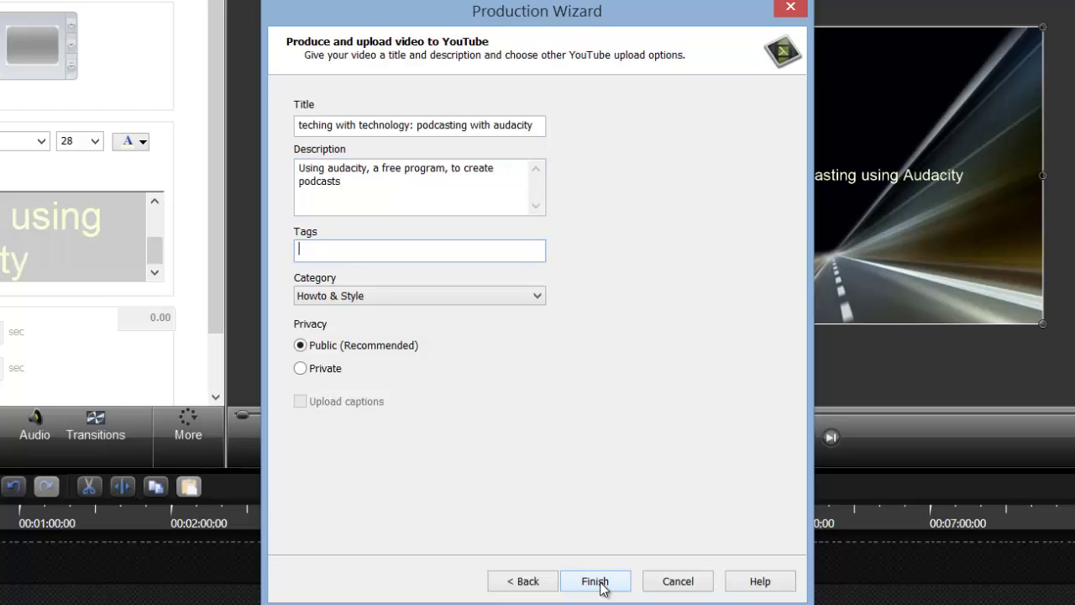
text(podcasting, teaching with technology, audacity)
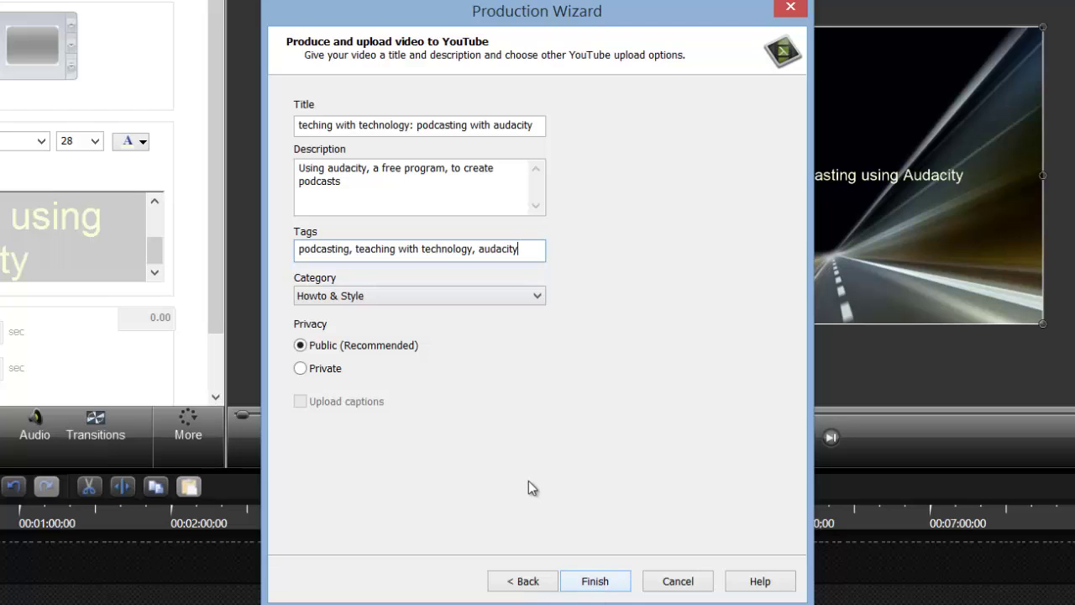
click(462, 298)
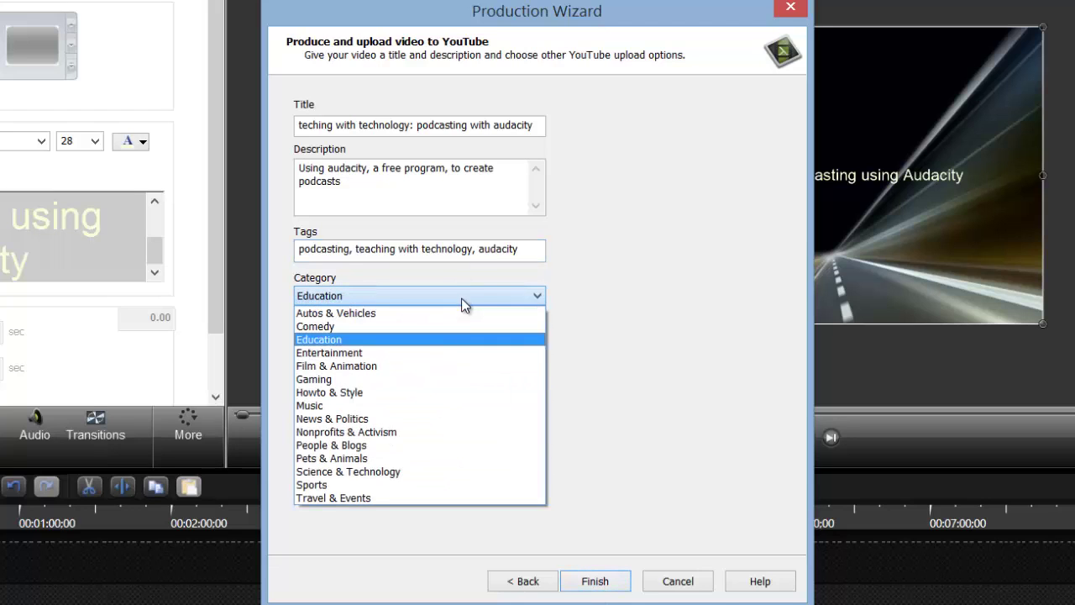
click(461, 340)
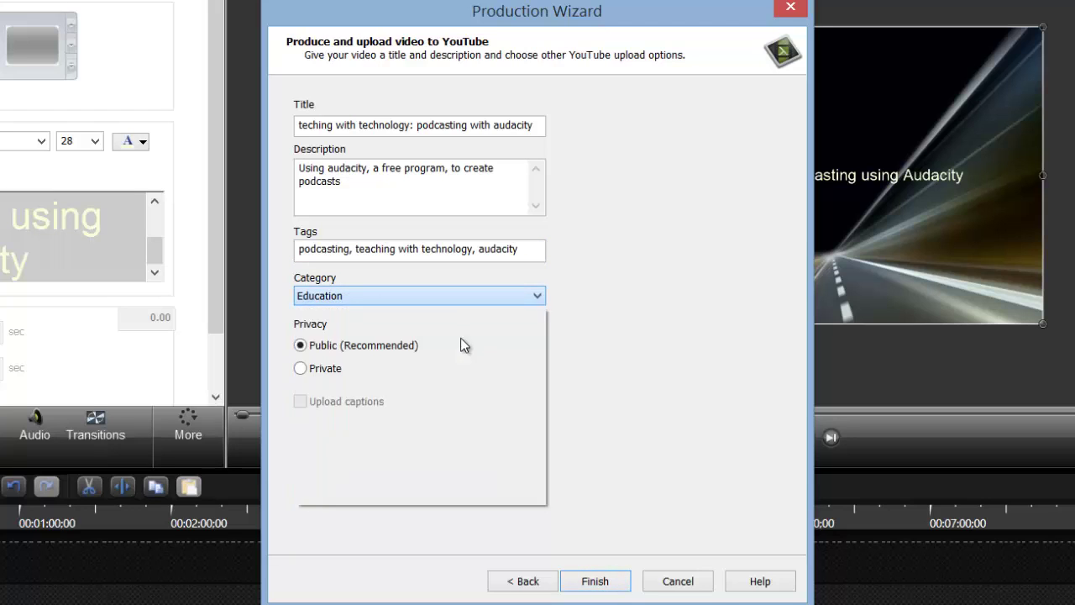
Start the YouTube upload, then load youtube.com in a new Chrome tab.
click(597, 582)
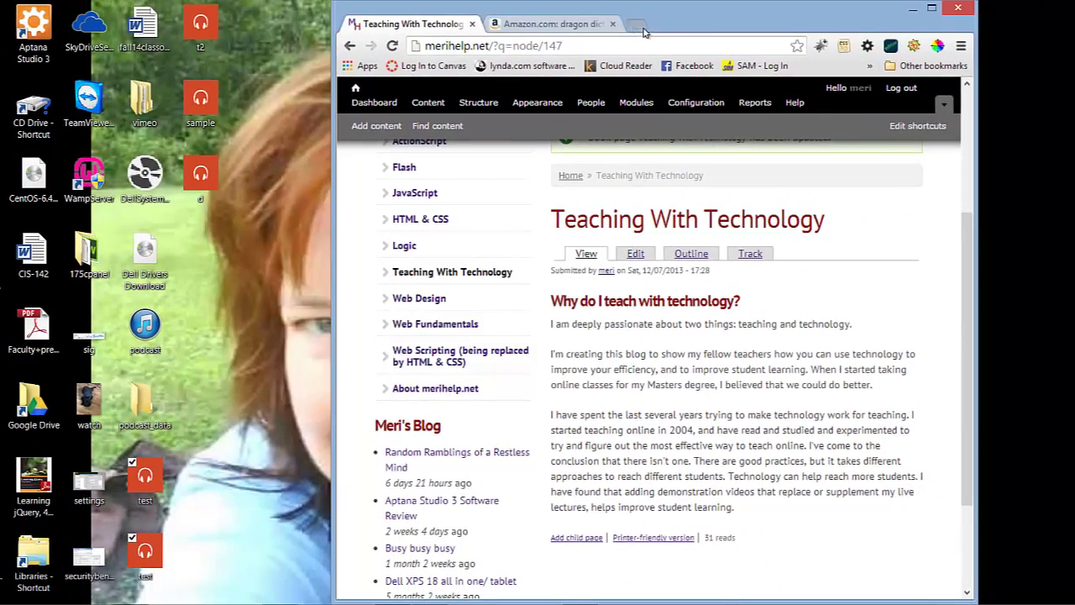
key(ctrl+t)
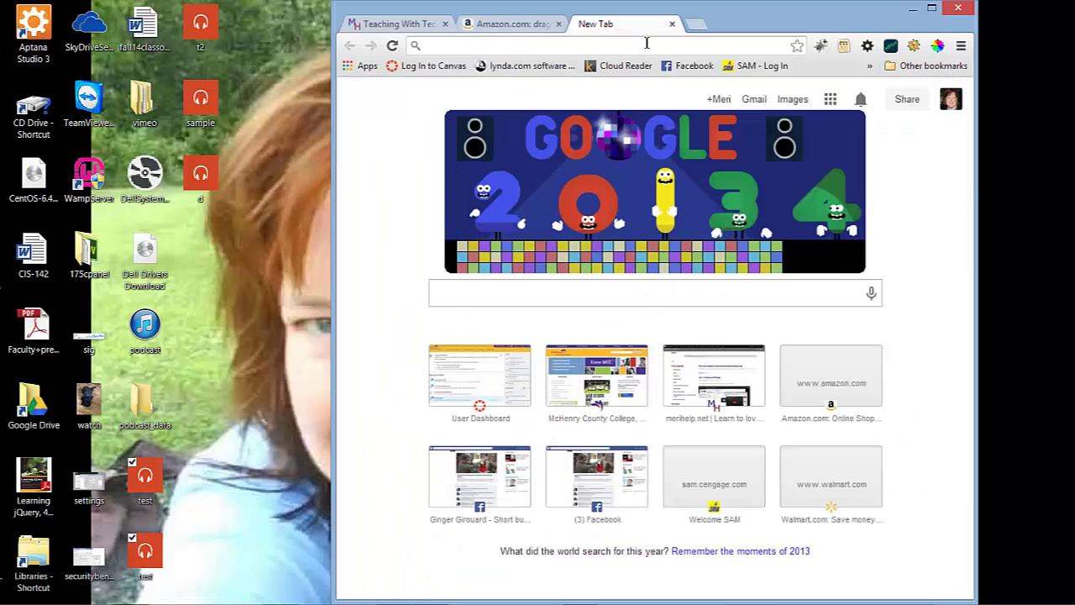
text(www)
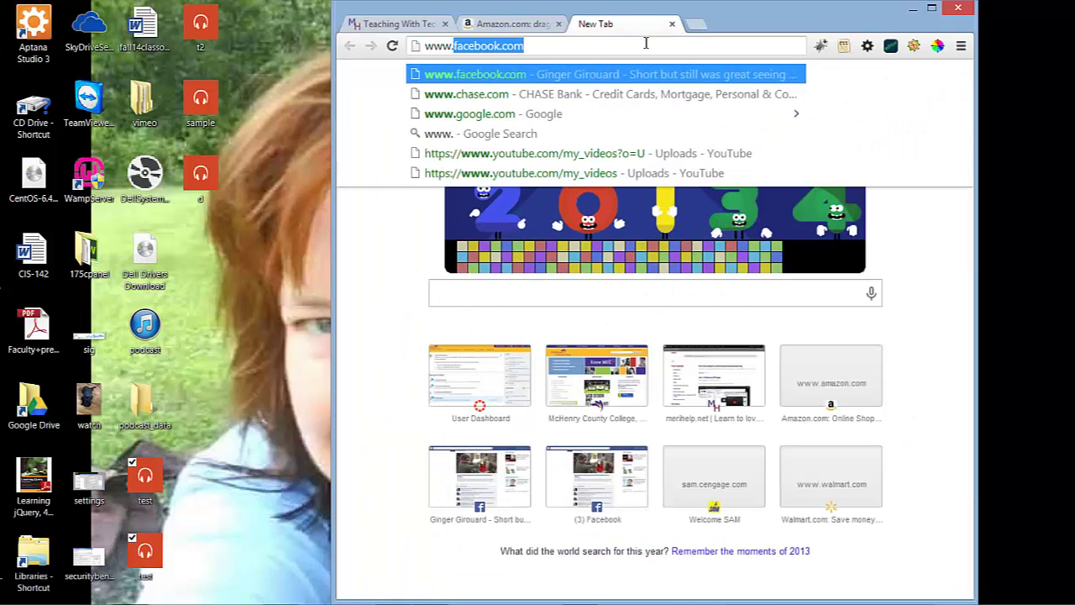
text(.youtub)
key(BackSpace)
text(e.o)
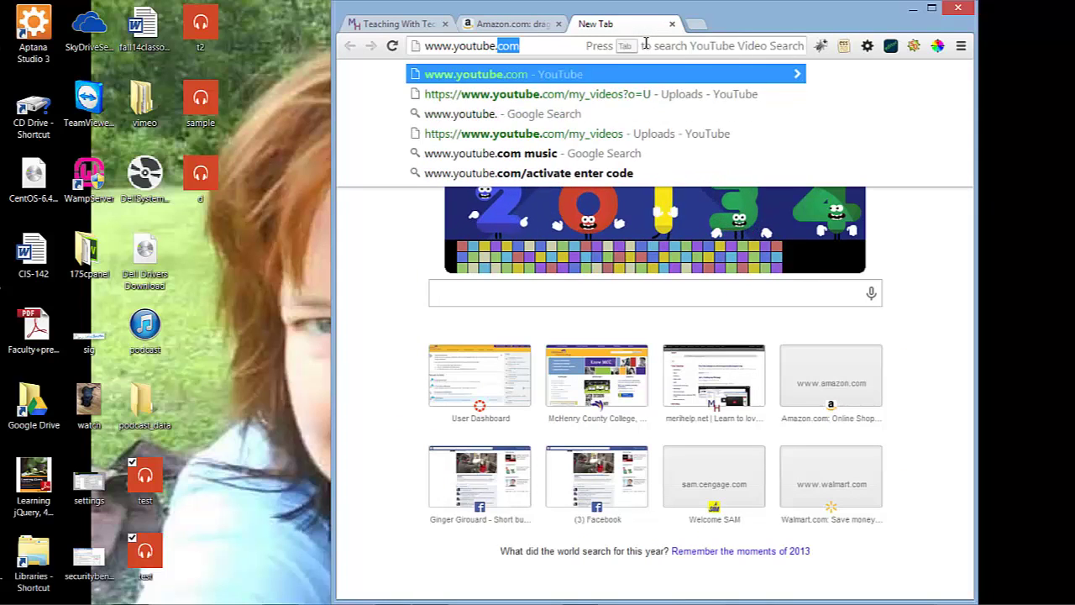
text(co)
key(Return)
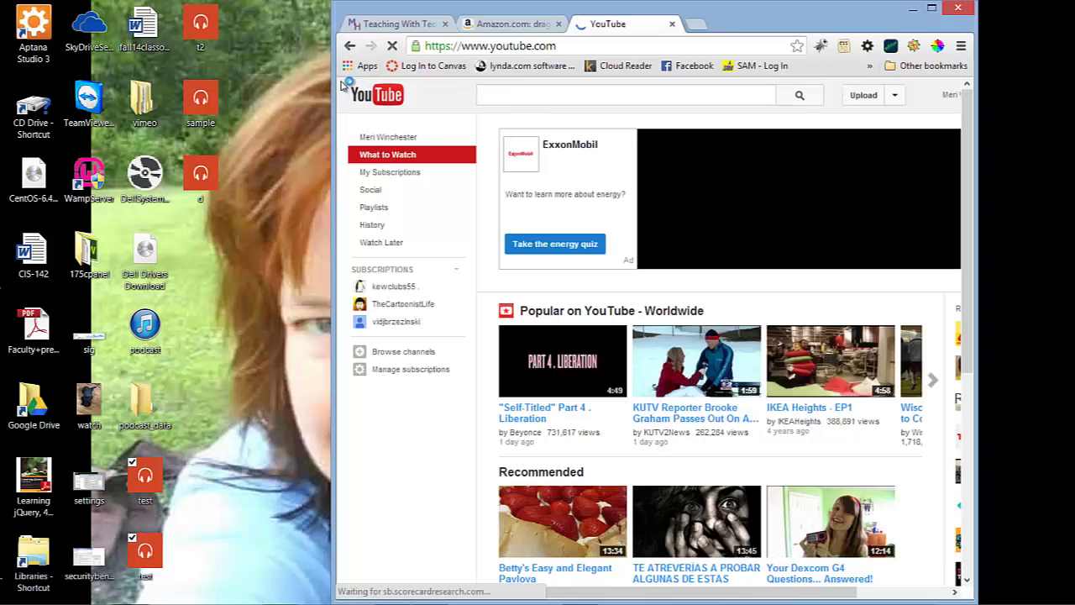
Open the newest upload 'HTML & CSS - Acuiring screen imags' from the Video Manager uploads list.
drag(334, 88, 144, 76)
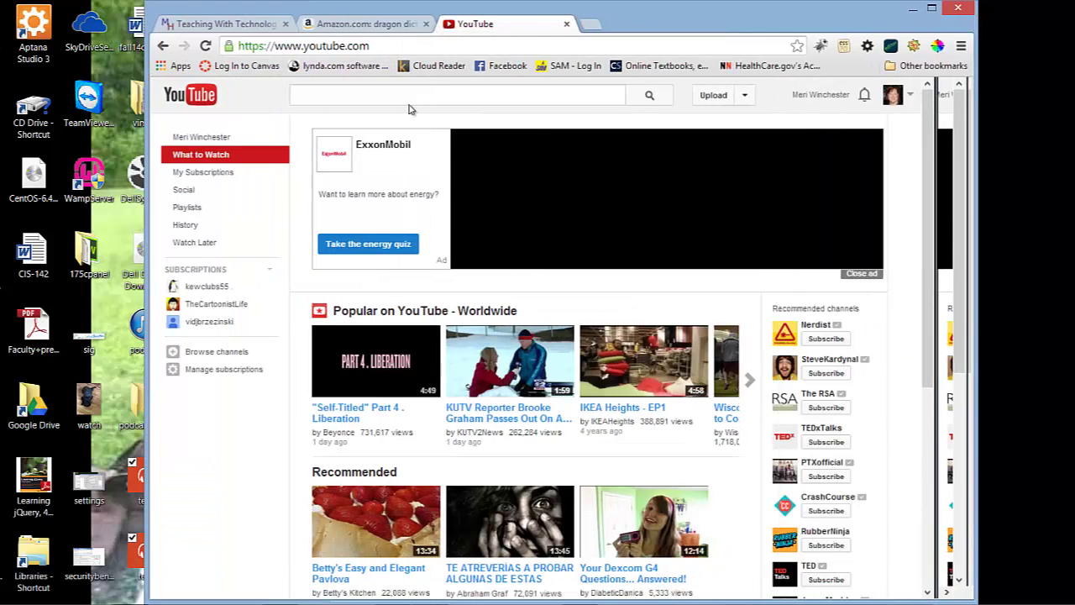
click(759, 97)
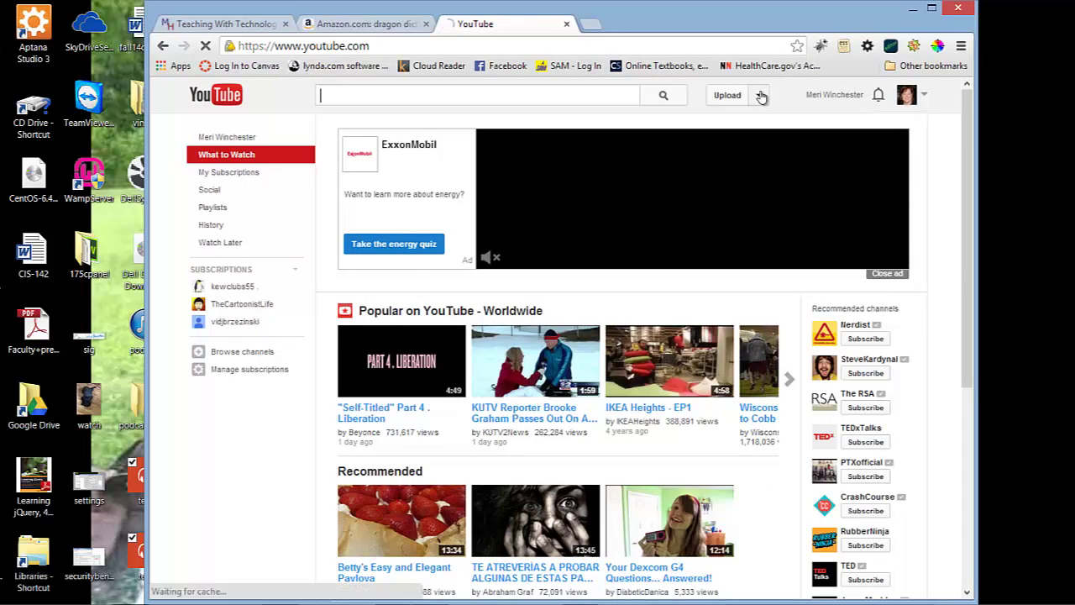
click(757, 98)
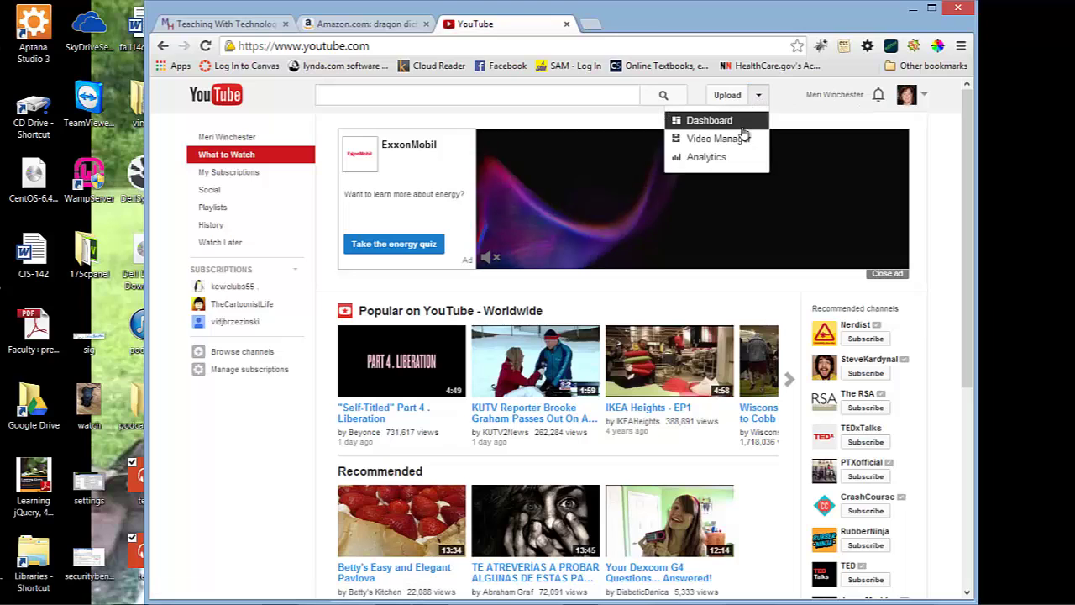
click(737, 141)
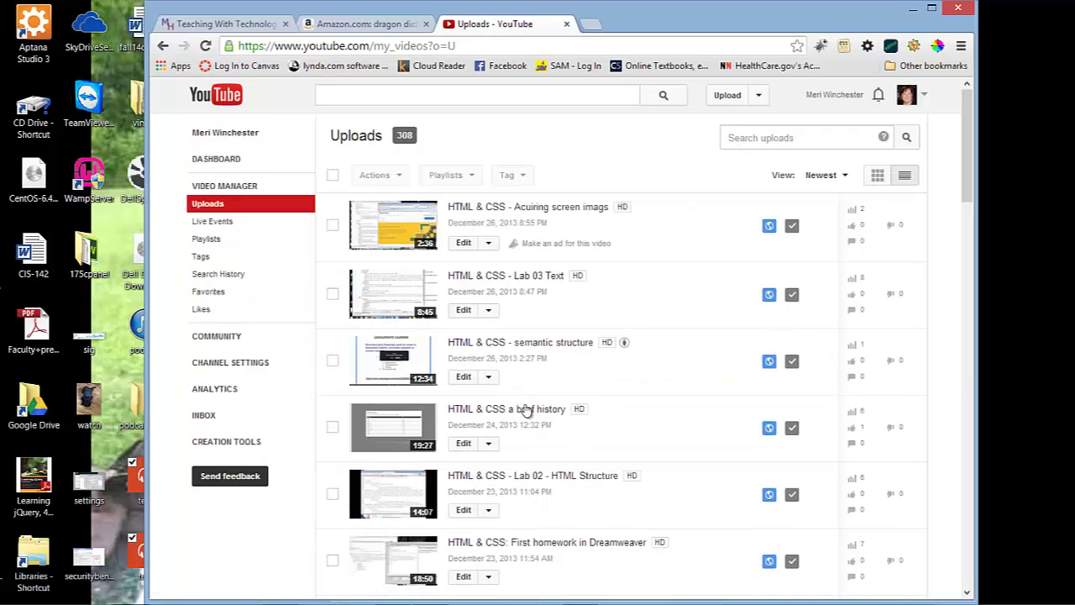
click(546, 212)
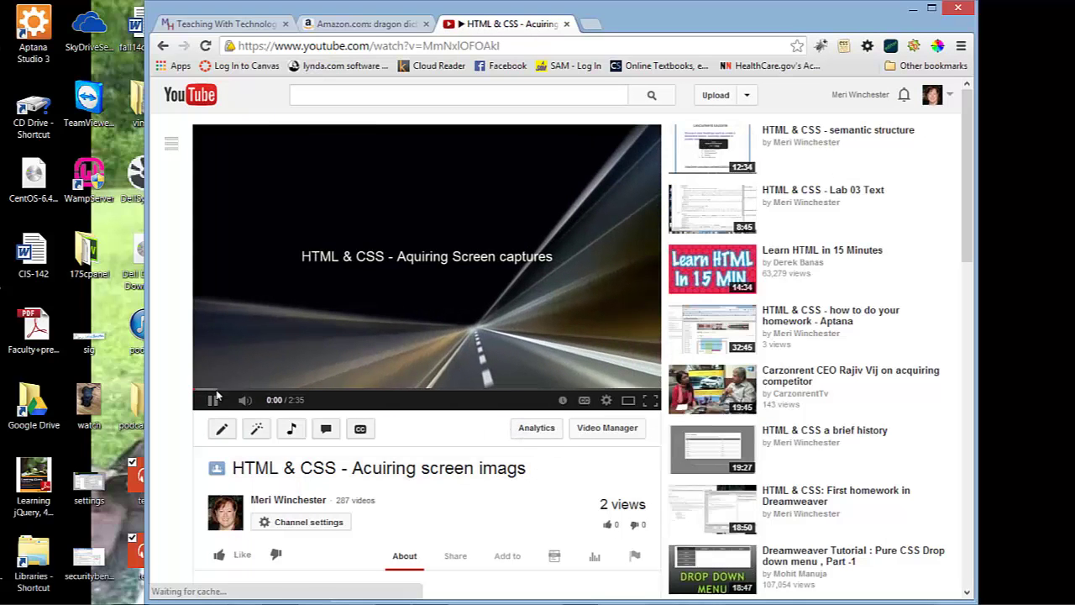
Pause the video, look over its watch page, and bring up the Share link.
click(213, 399)
scroll(509, 463, down, 1)
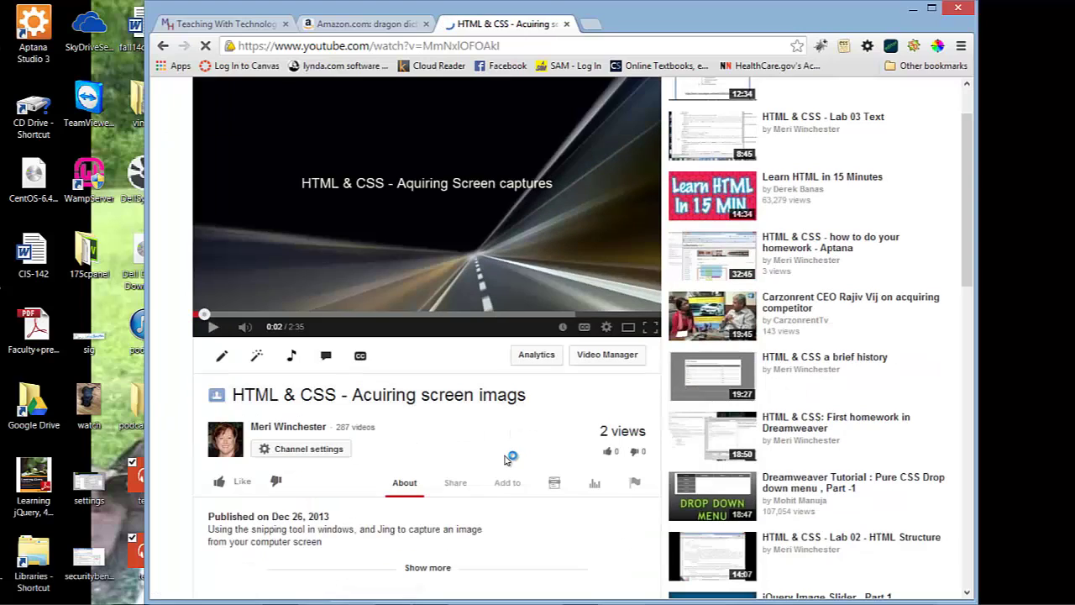
scroll(505, 460, down, 1)
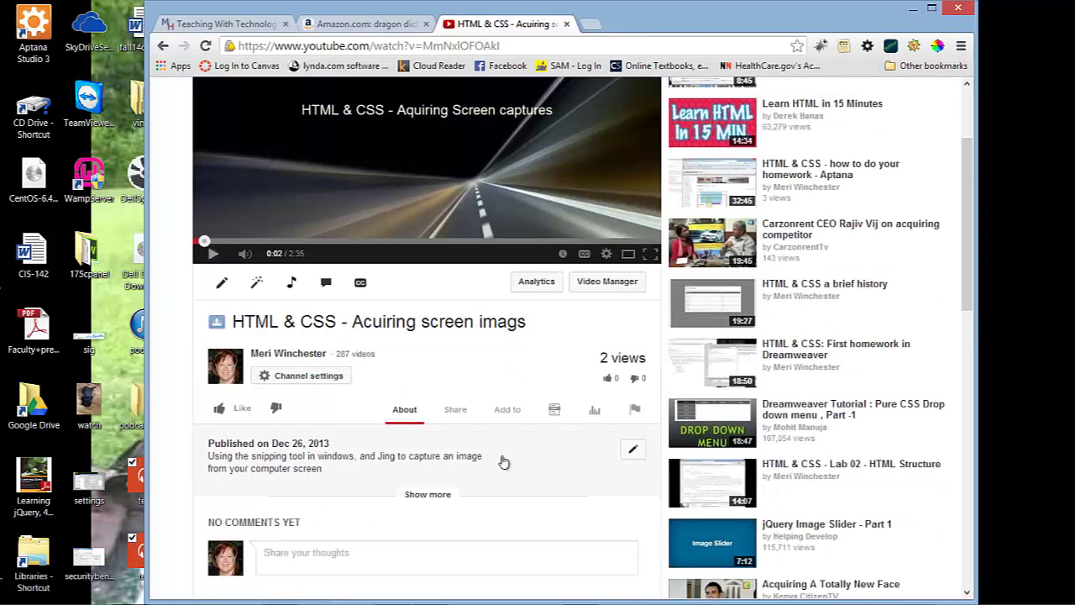
scroll(504, 461, down, 1)
scroll(504, 462, up, 2)
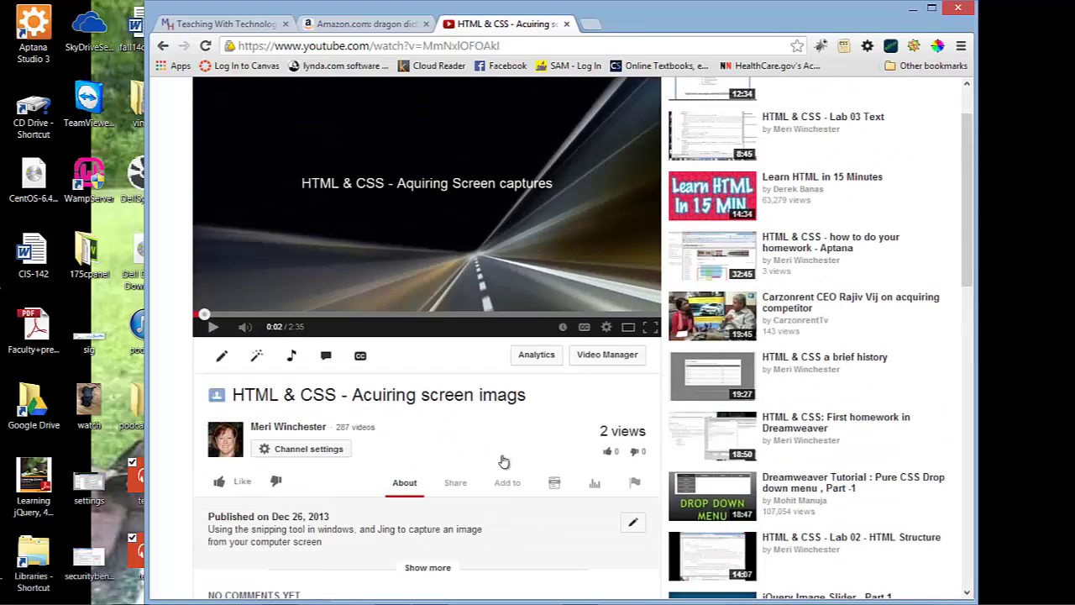
scroll(506, 460, up, 1)
scroll(506, 460, down, 1)
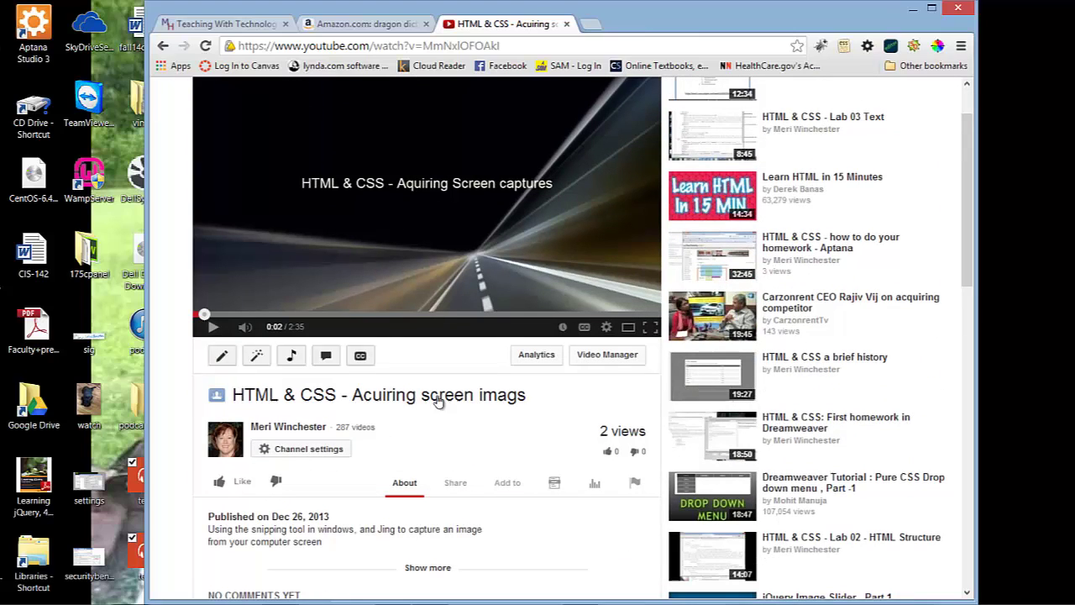
click(456, 482)
Show the video's iframe embed code, then return to the Video Manager uploads list.
scroll(457, 482, down, 2)
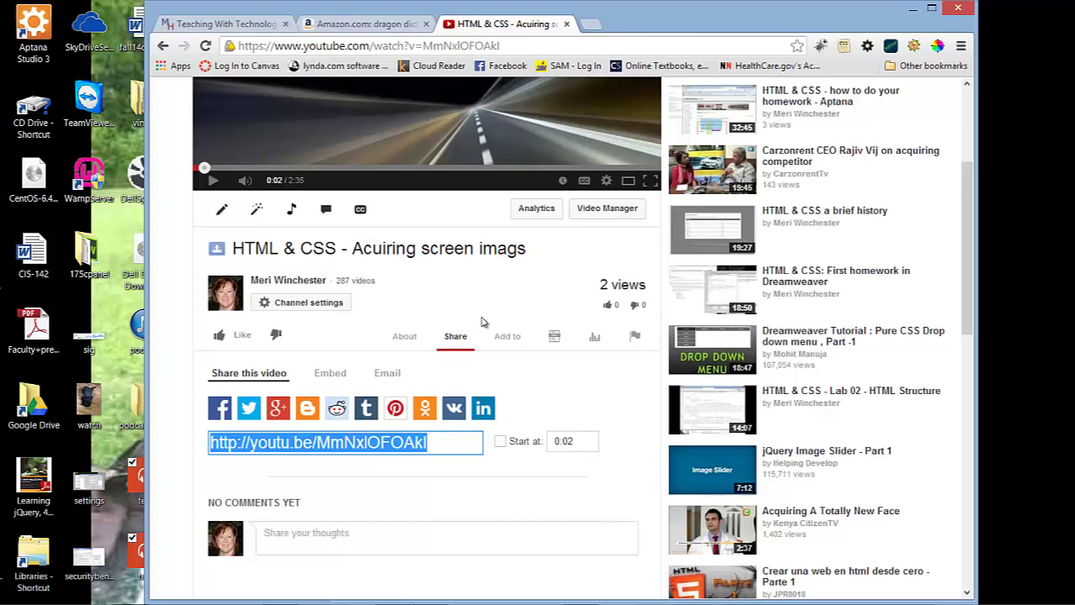
click(330, 373)
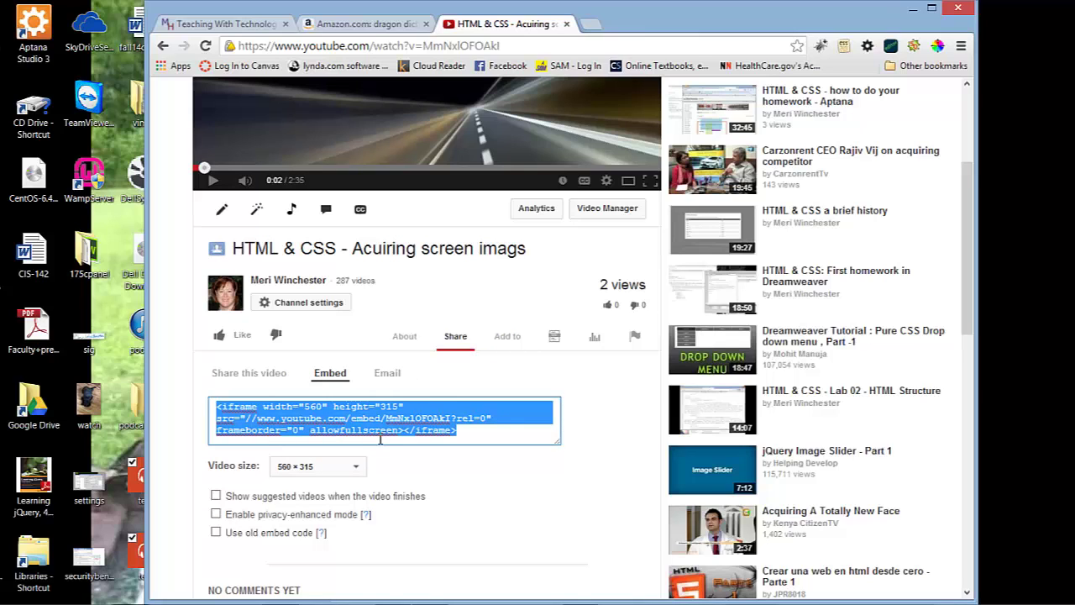
scroll(381, 439, up, 3)
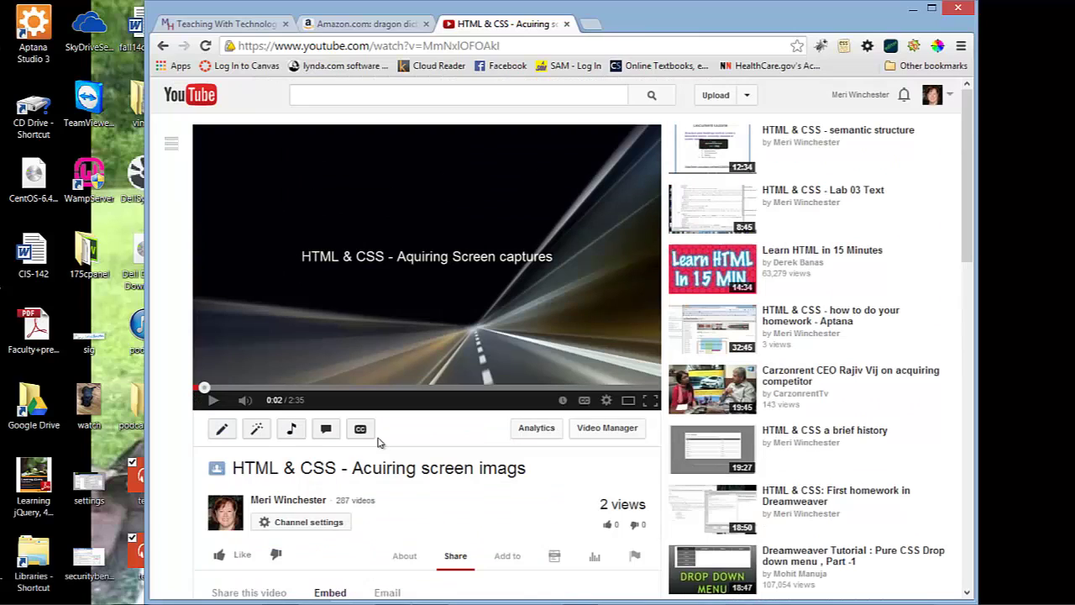
click(597, 432)
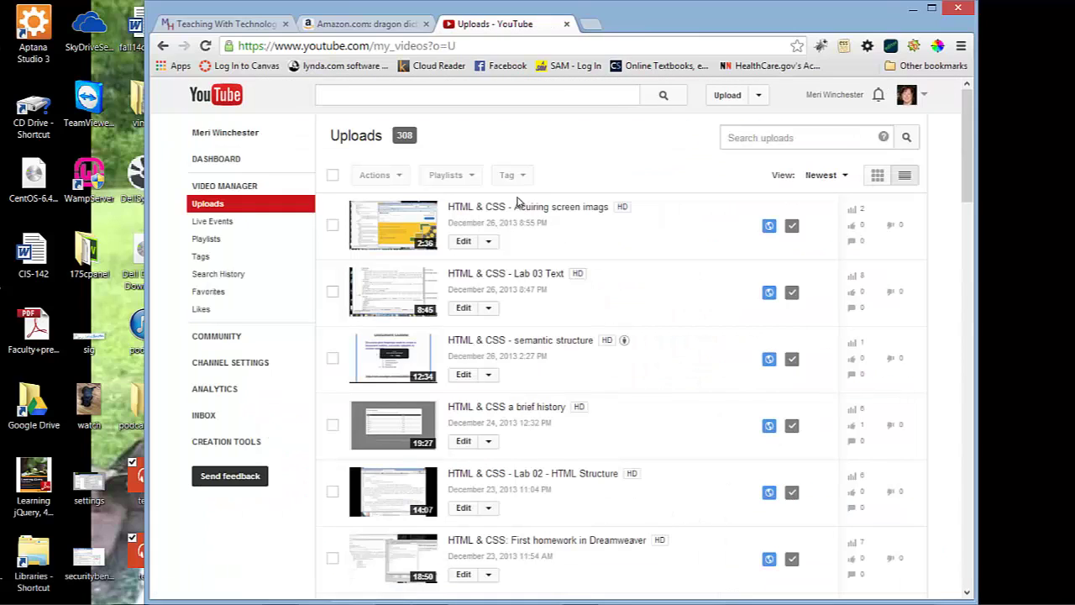
On the first upload's edit page, retype the misspelled title as 'HTML & CSS - Acquiring screen images'.
click(464, 243)
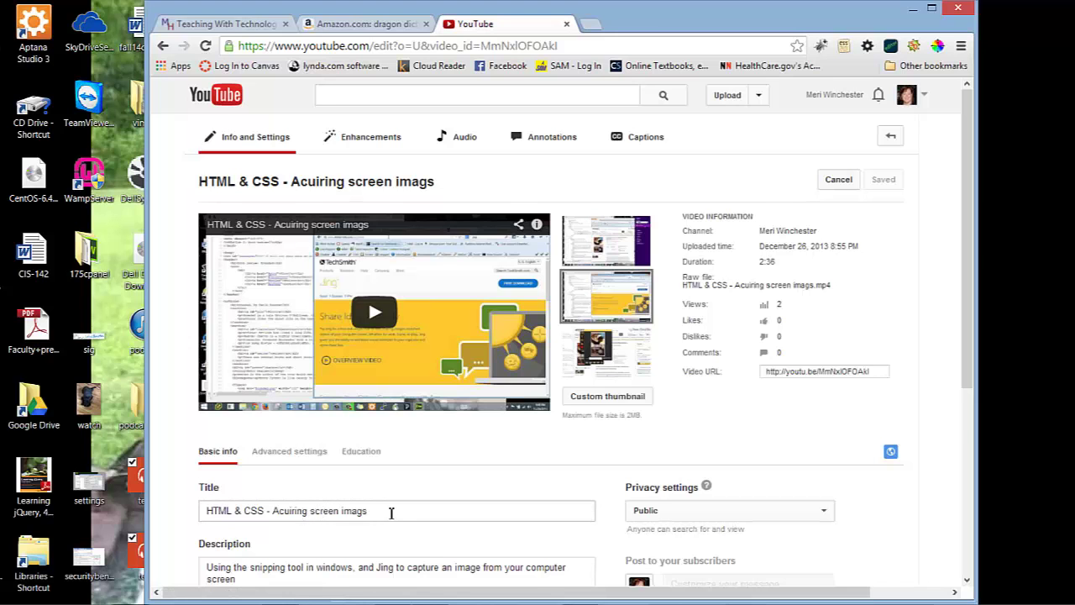
scroll(391, 513, down, 1)
drag(391, 438, 267, 434)
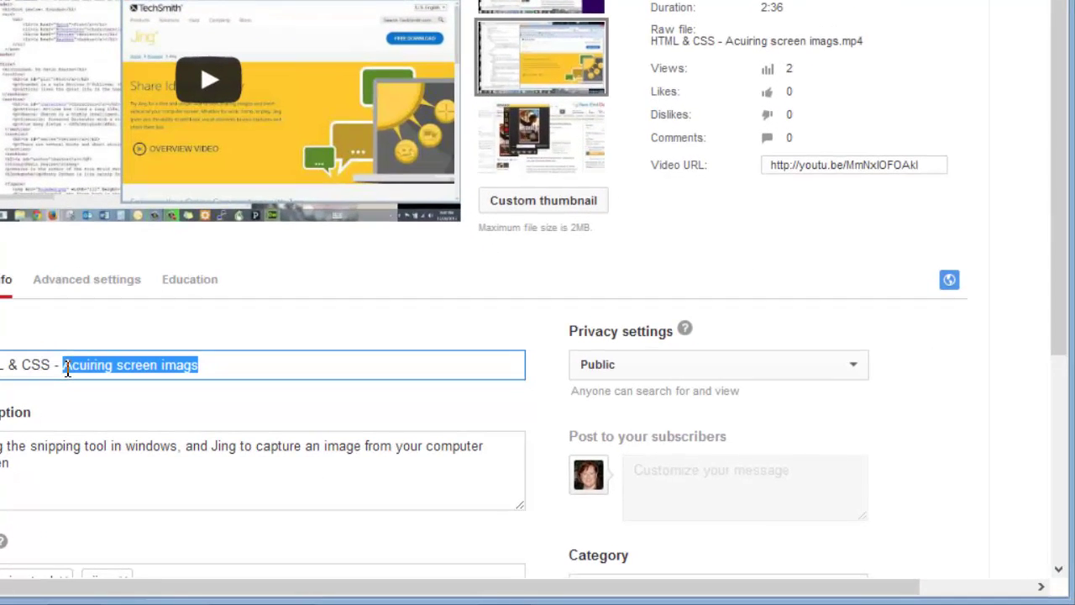
text(A)
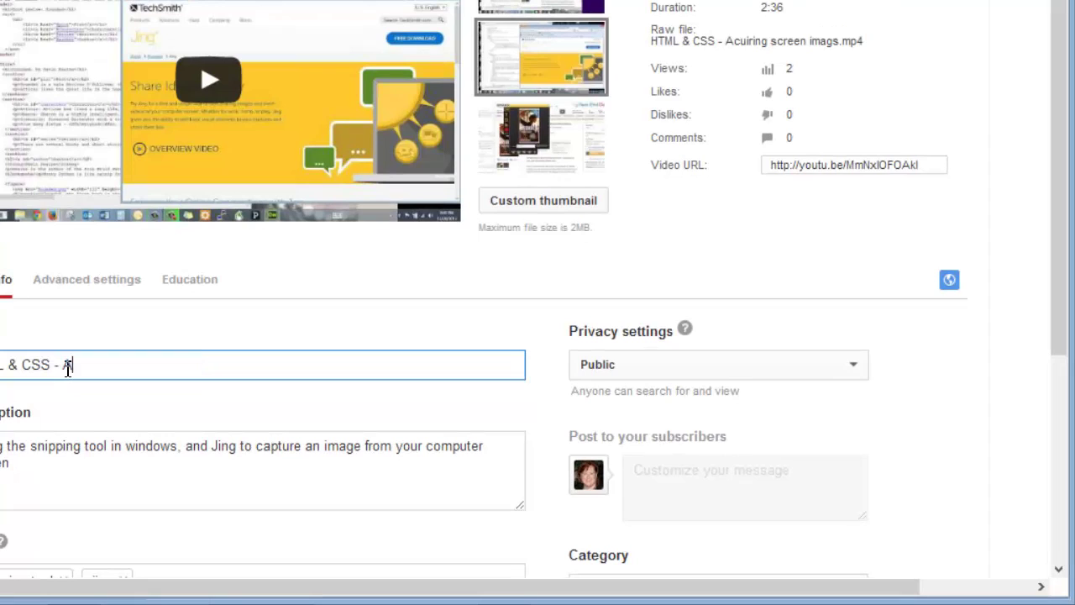
text(cquiring)
key(BackSpace)
key(BackSpace)
text(iring scree)
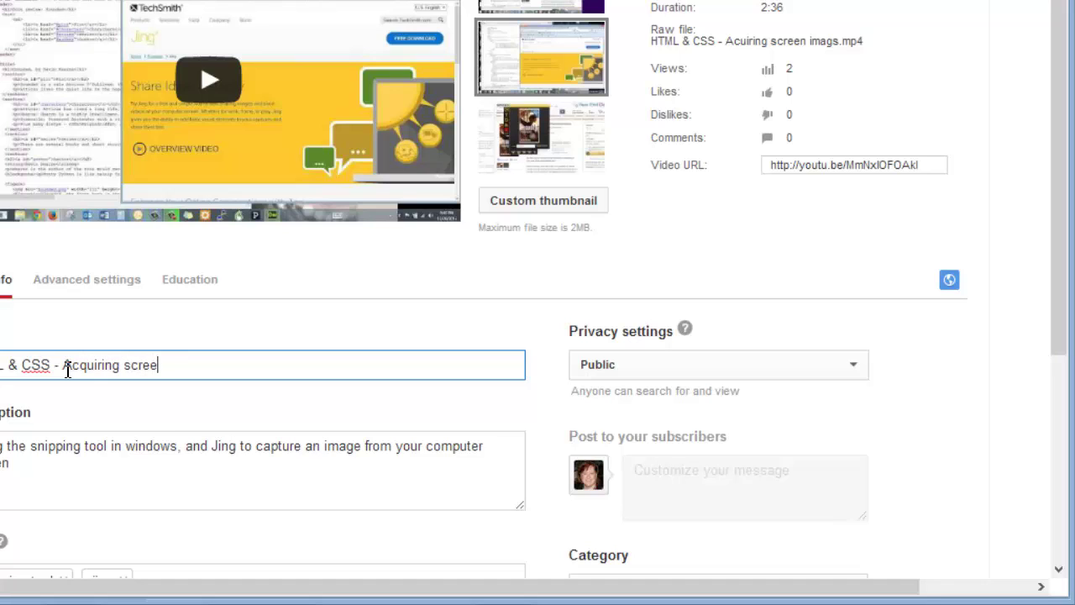
text(n imaga)
text(s)
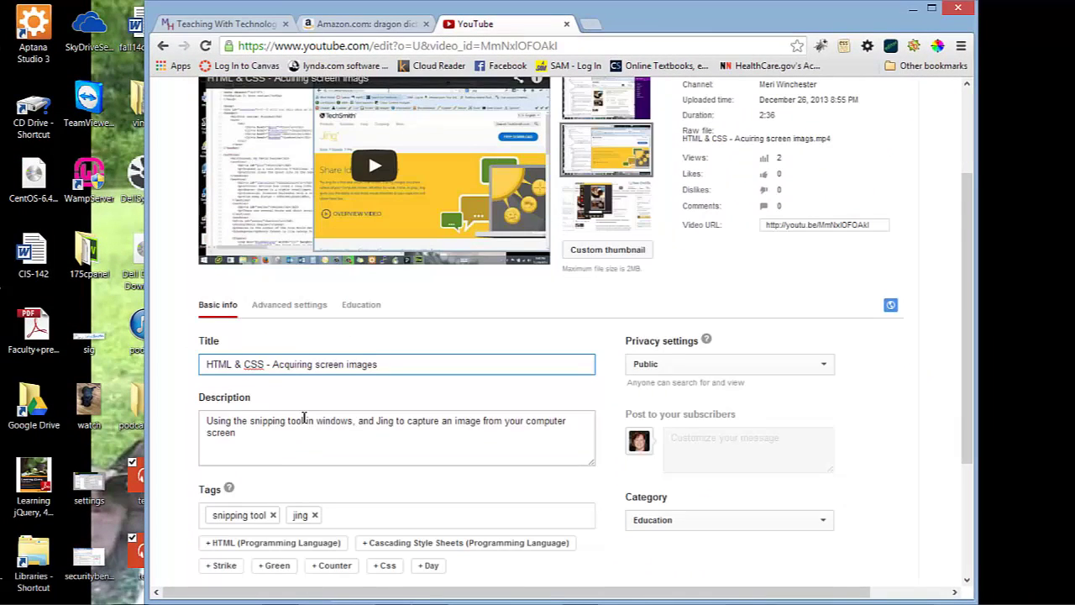
click(312, 317)
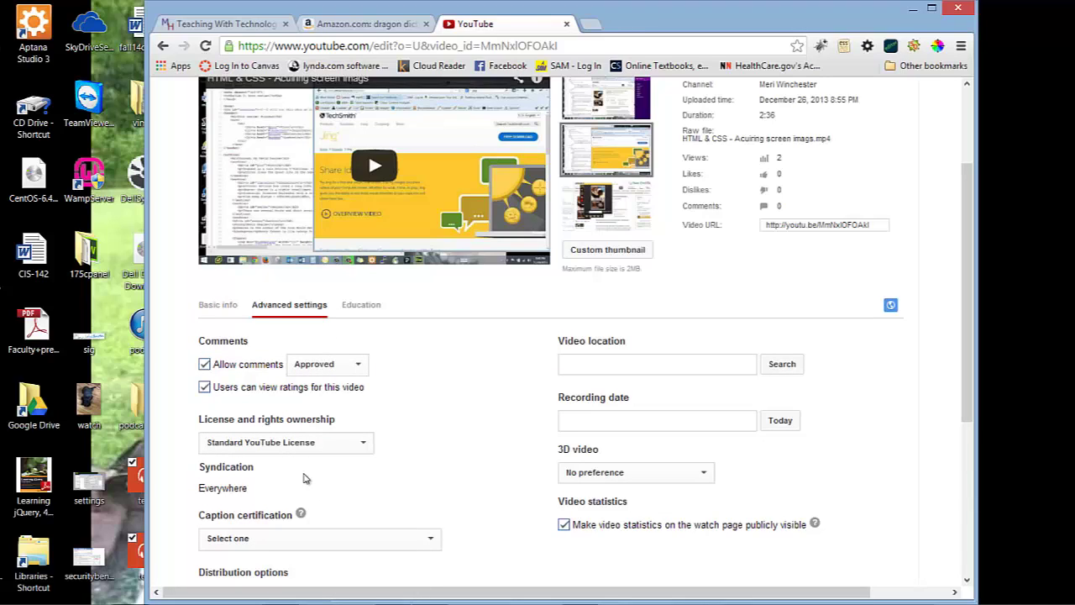
Set the video's License to Creative Commons - Attribution.
click(313, 445)
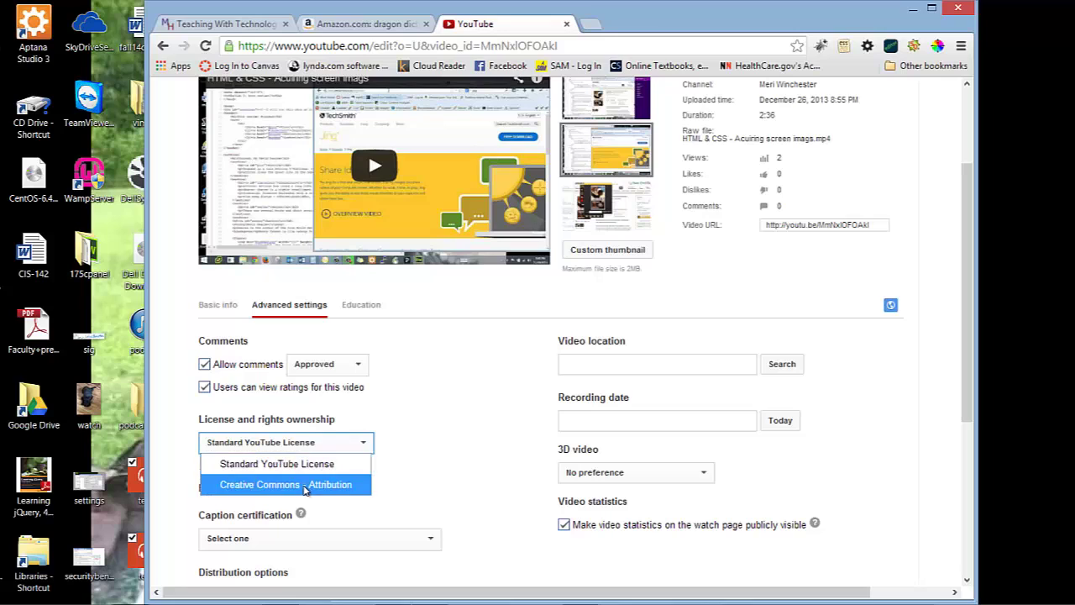
click(305, 486)
scroll(351, 494, down, 1)
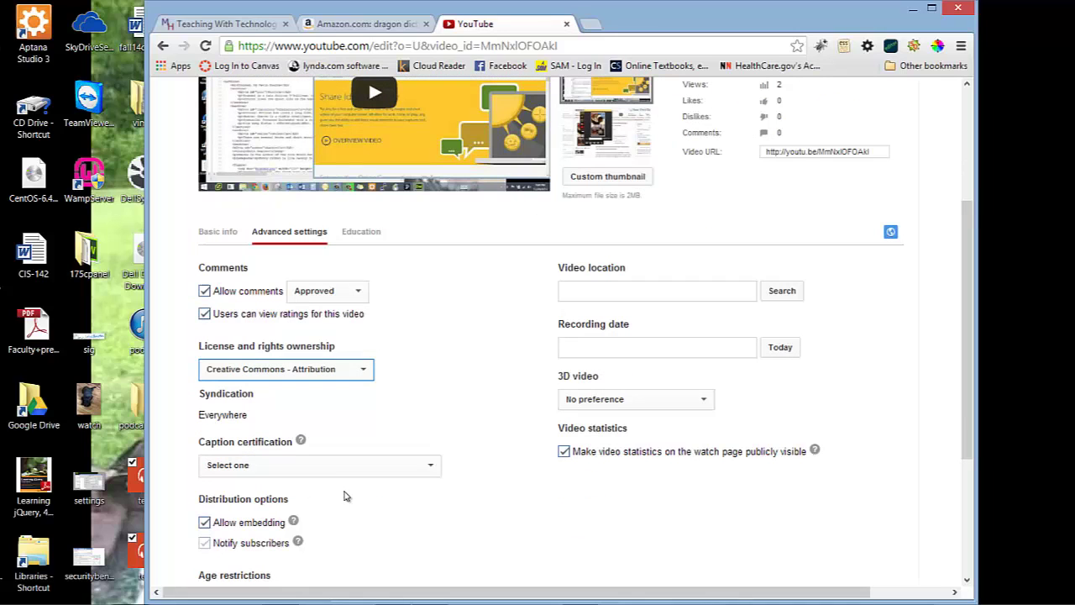
Open the Education tab, start the lecturer name field, and check the course material types.
click(369, 236)
click(755, 301)
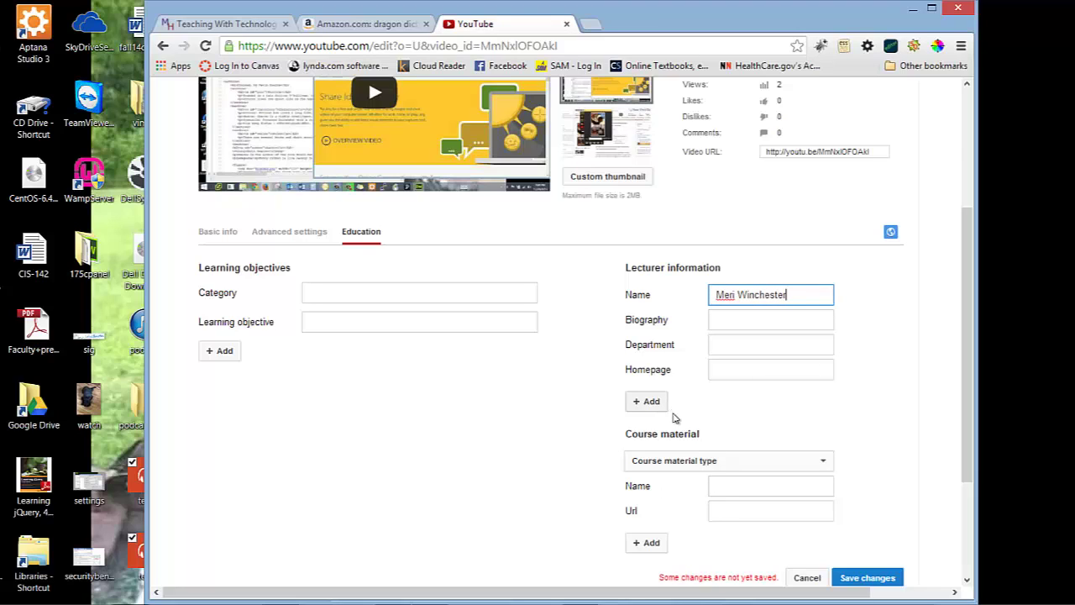
click(739, 464)
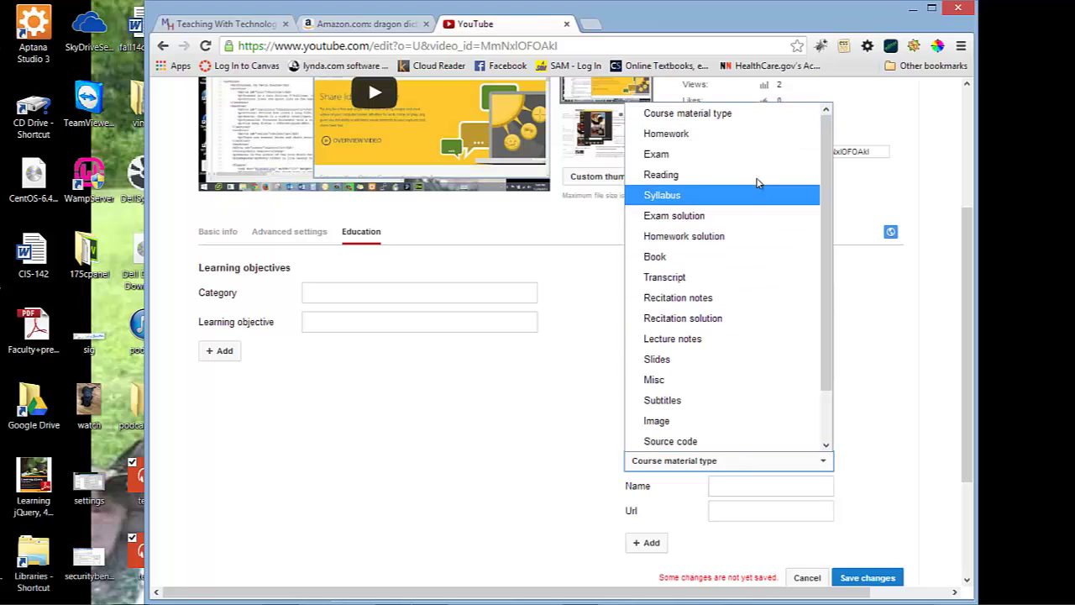
click(753, 481)
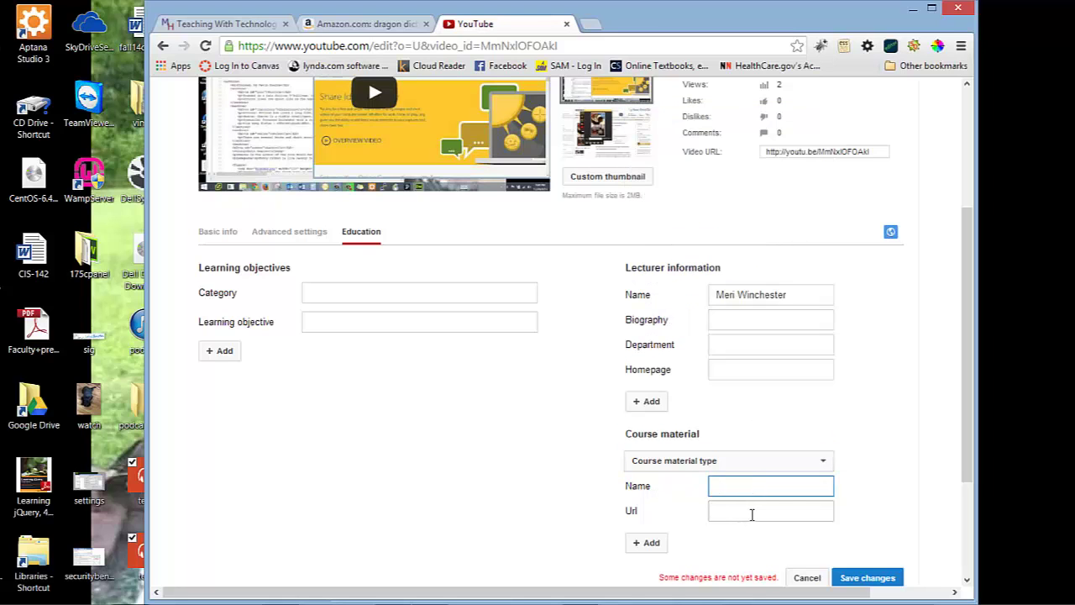
scroll(762, 430, up, 1)
scroll(763, 431, up, 2)
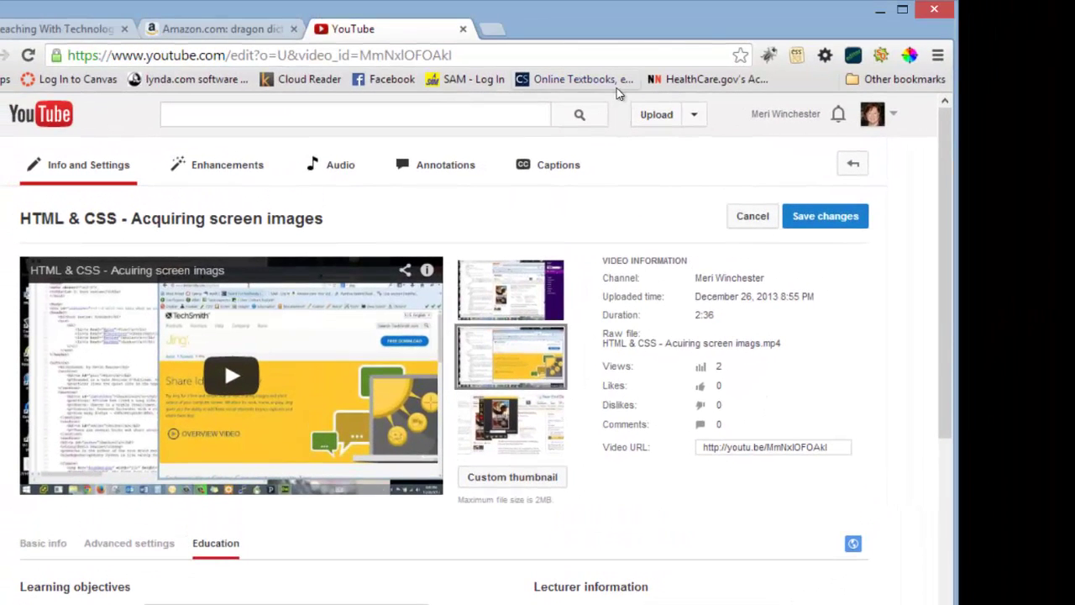
drag(708, 33, 706, 73)
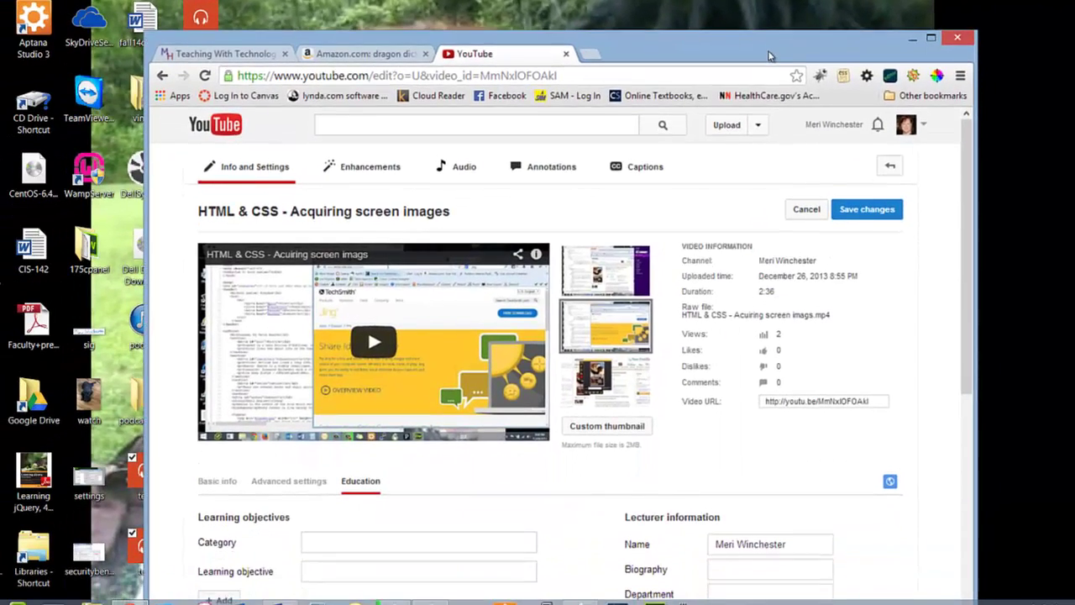
drag(770, 56, 769, 29)
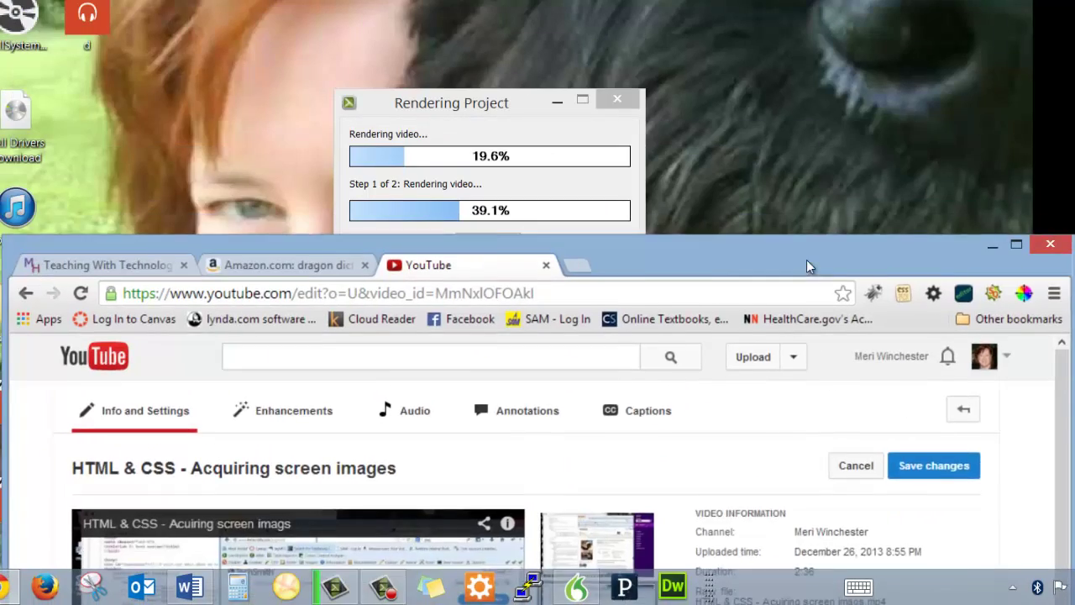
drag(806, 261, 805, 308)
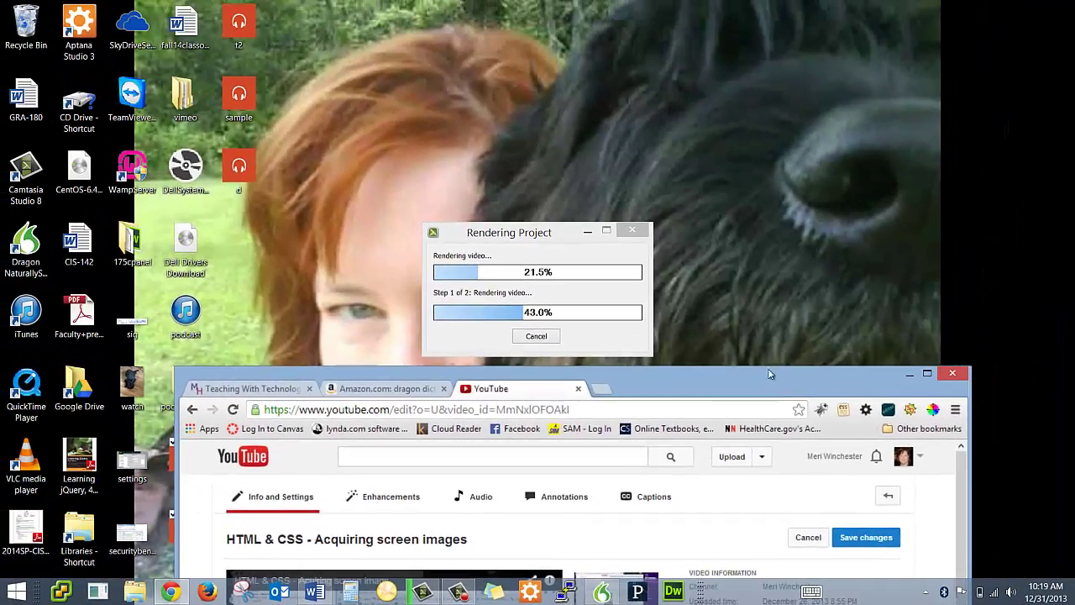
drag(804, 305, 791, 57)
drag(766, 193, 823, 18)
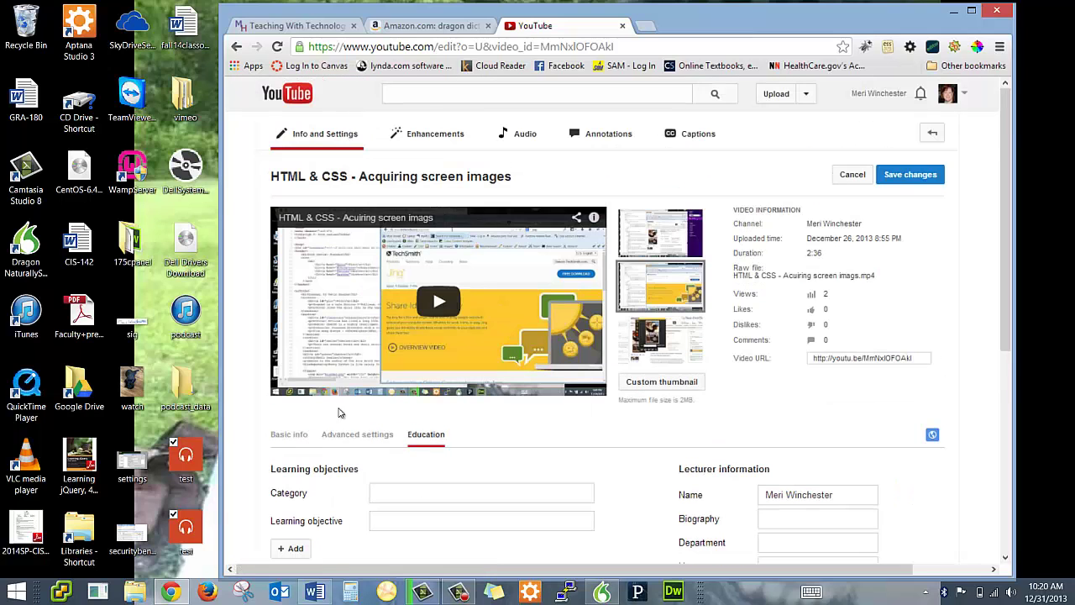
Go to Video Manager and leave the edit page without saving changes.
click(781, 94)
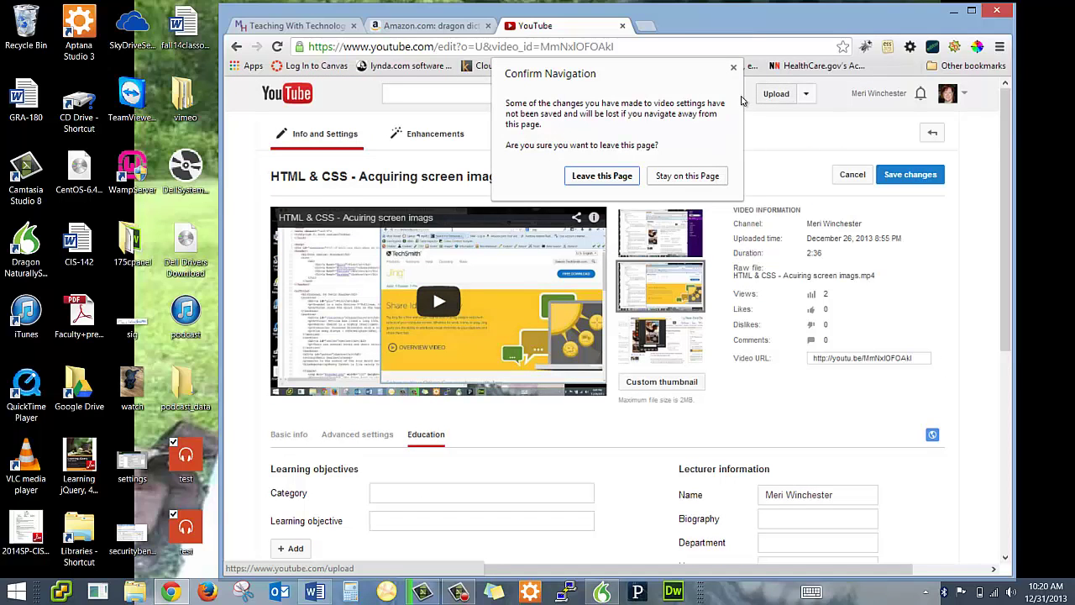
click(733, 67)
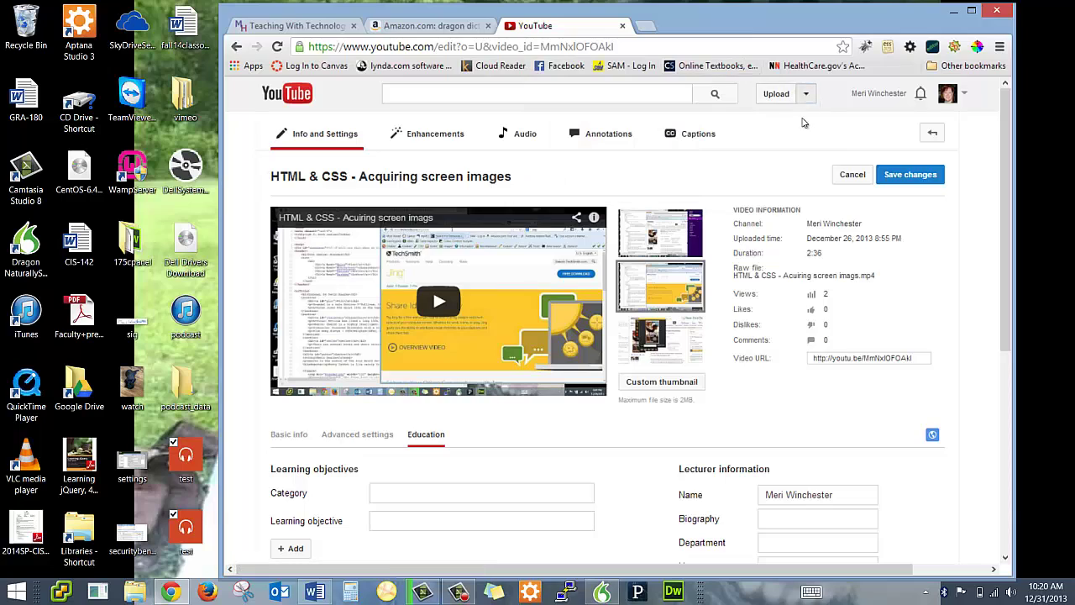
click(806, 94)
click(748, 133)
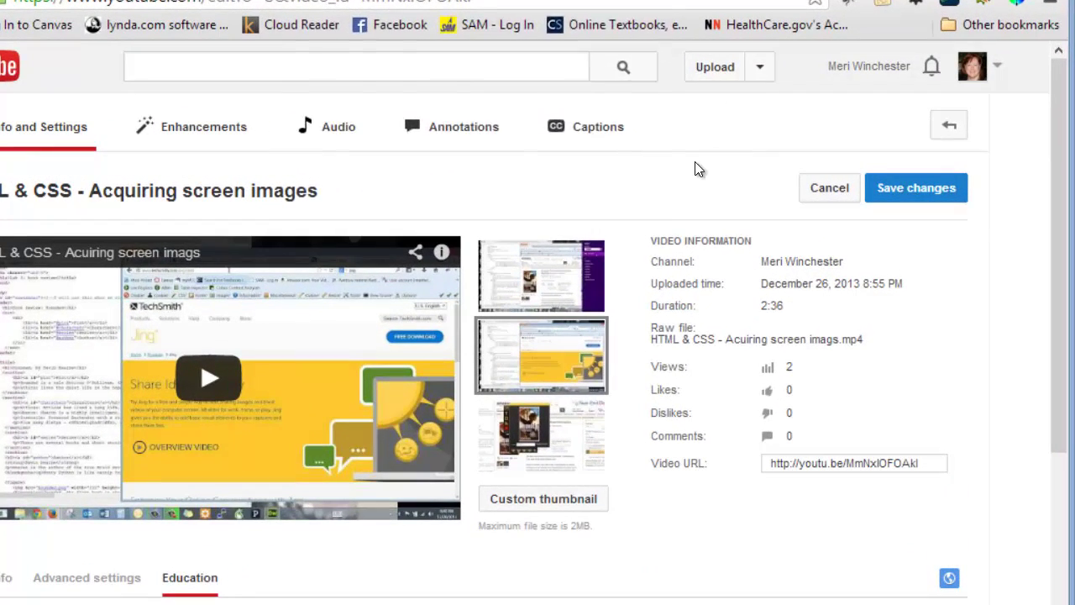
click(481, 200)
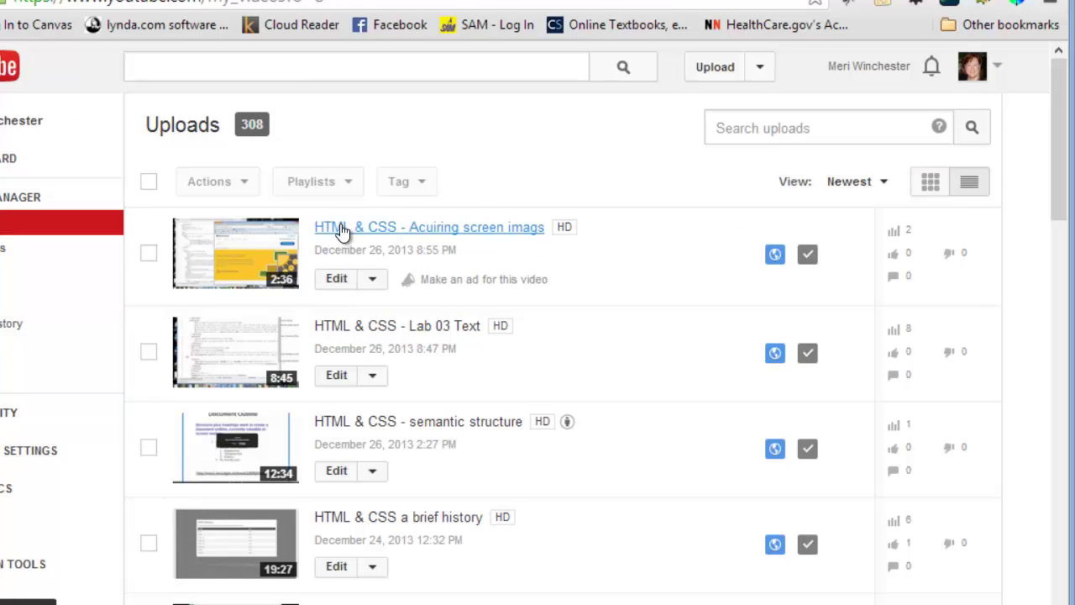
Open the 'HTML & CSS - Acuiring screen imags' watch page and pause the video near its start.
click(342, 228)
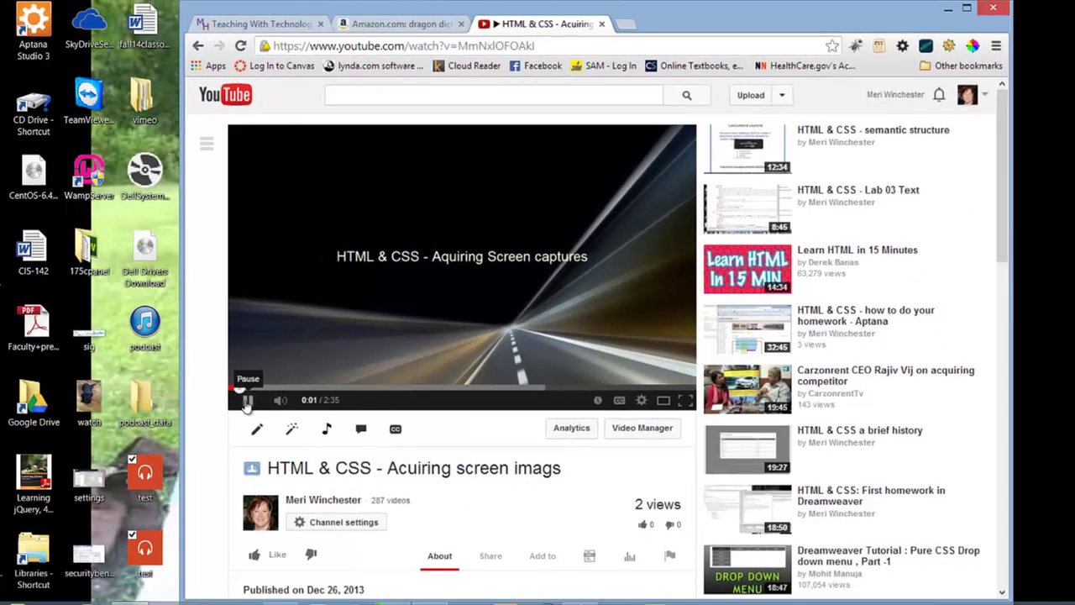
click(85, 462)
scroll(504, 538, down, 2)
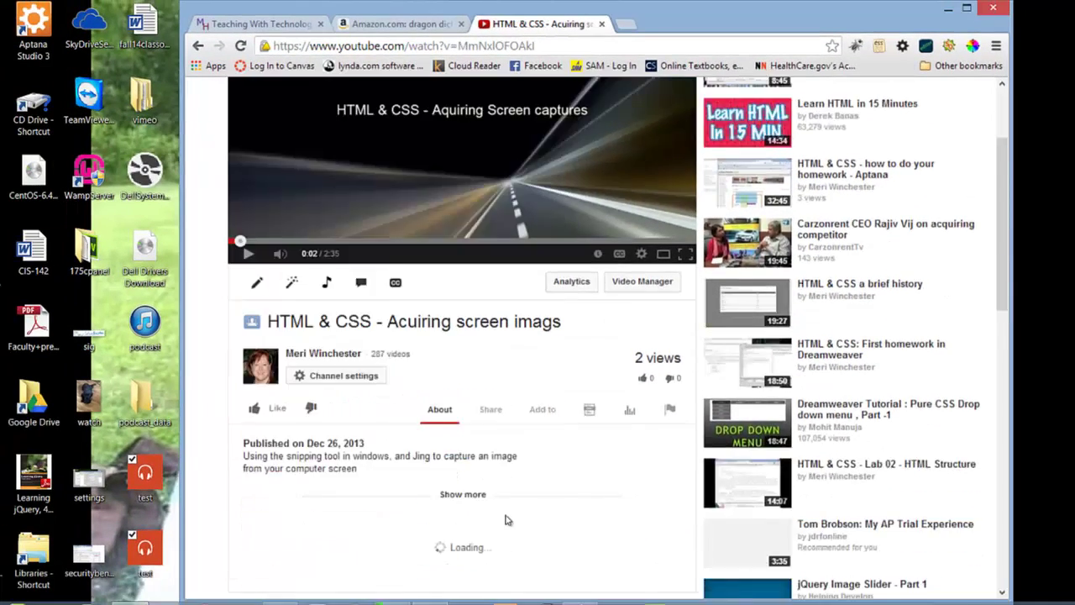
scroll(506, 519, up, 2)
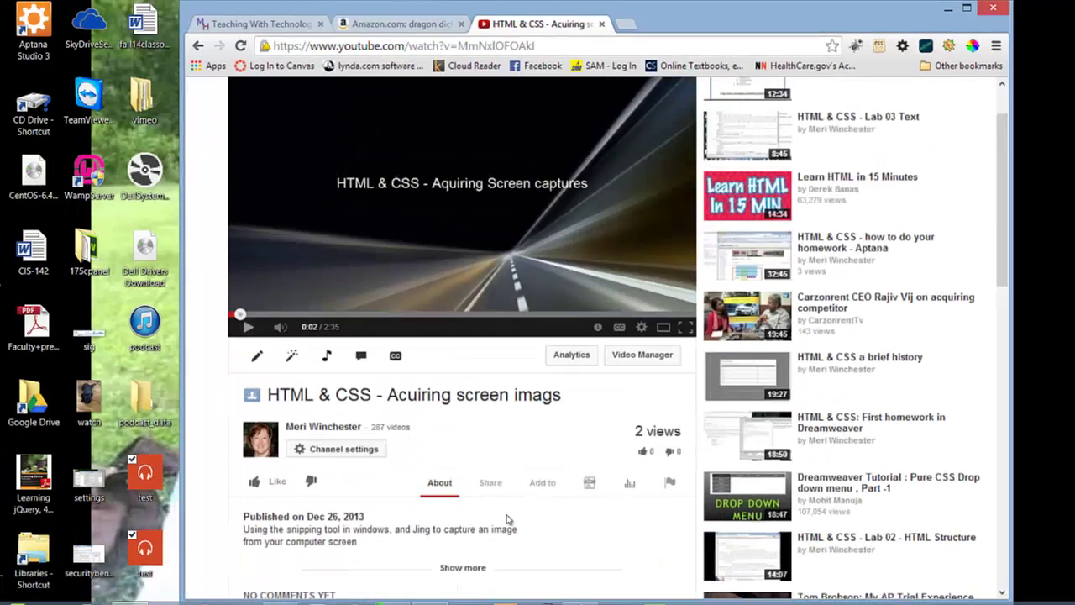